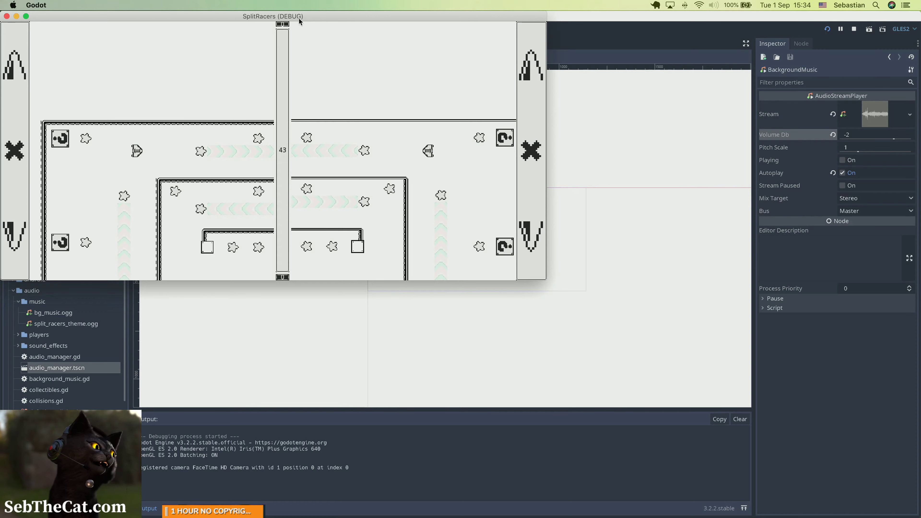
Reposition the running SplitRacers debug game window and close it to end the test run.
{"action": "left_click_drag", "start_coordinate": [299, 18], "coordinate": [401, 74]}
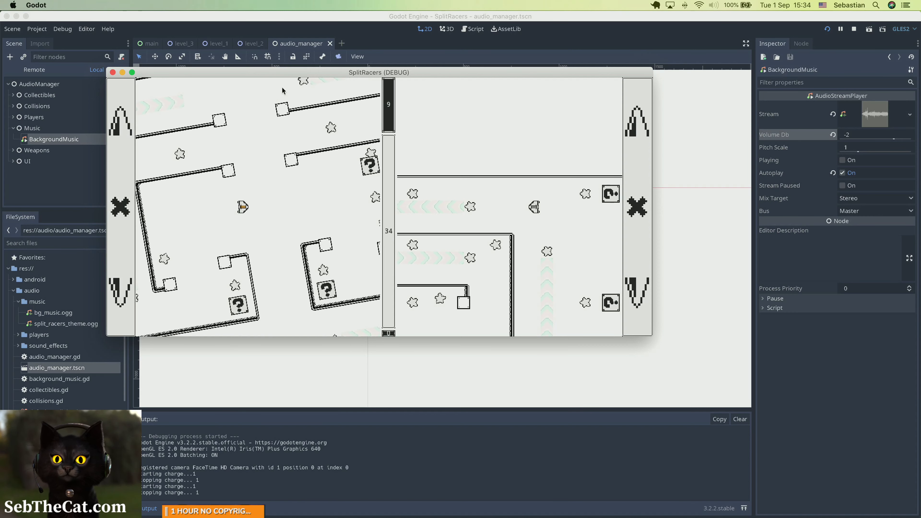
{"action": "left_click_drag", "start_coordinate": [284, 73], "coordinate": [351, 107]}
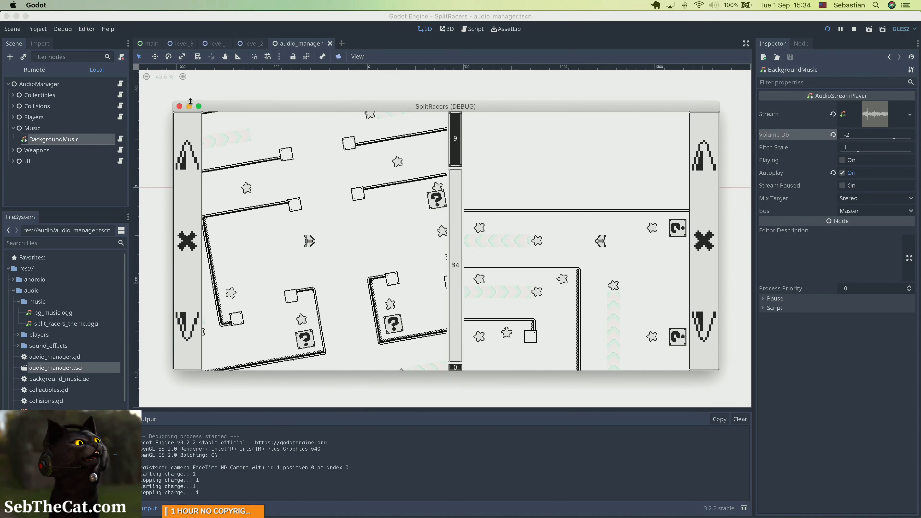
{"action": "left_click", "coordinate": [180, 106]}
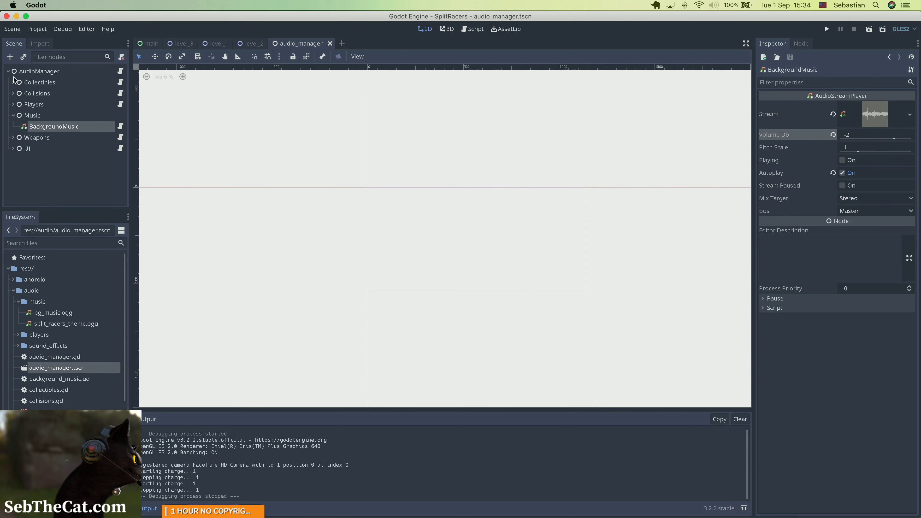
Collapse the Music node and check the Mix Target and Bus choices of the BackgroundMusic player.
{"action": "left_click", "coordinate": [12, 116]}
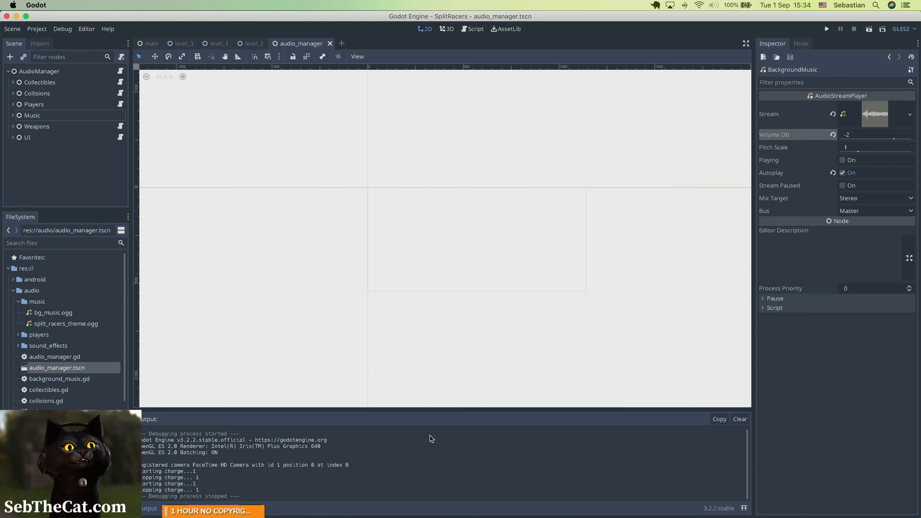
{"action": "left_click", "coordinate": [912, 199]}
{"action": "left_click", "coordinate": [877, 211]}
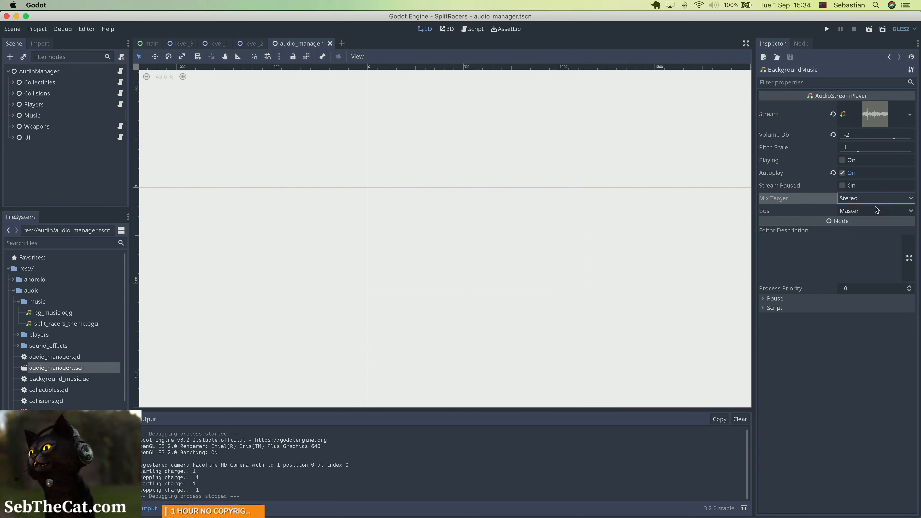
{"action": "left_click", "coordinate": [864, 209]}
{"action": "left_click", "coordinate": [863, 210]}
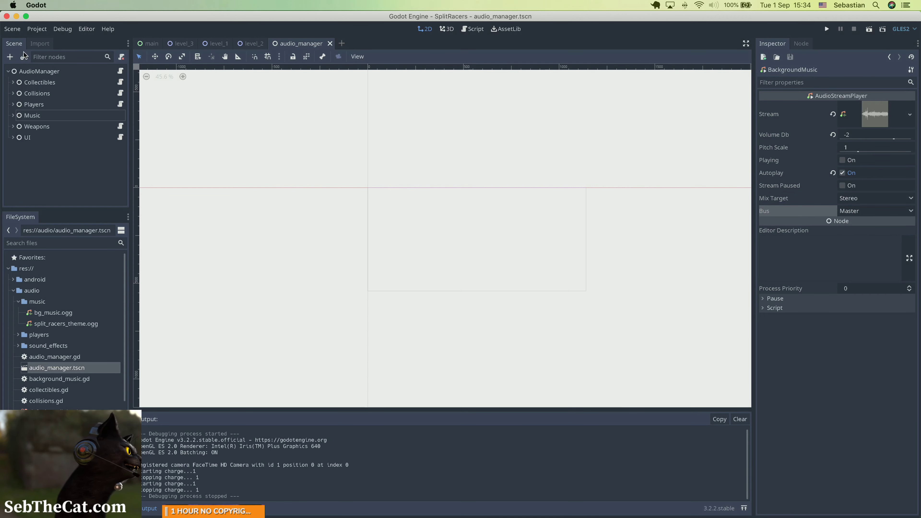
Look through the Project Settings categories, including Autoload, Timers and Node, and display the Audio settings.
{"action": "left_click", "coordinate": [36, 28]}
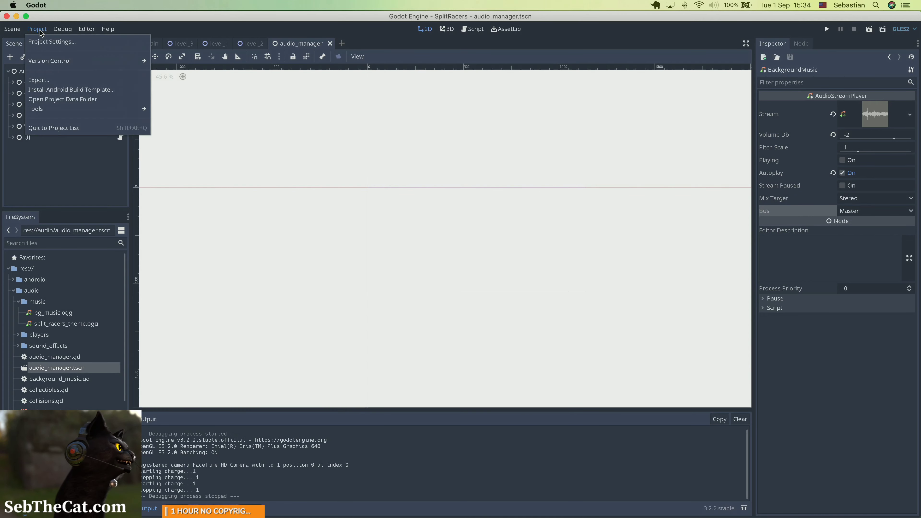
{"action": "left_click", "coordinate": [43, 42]}
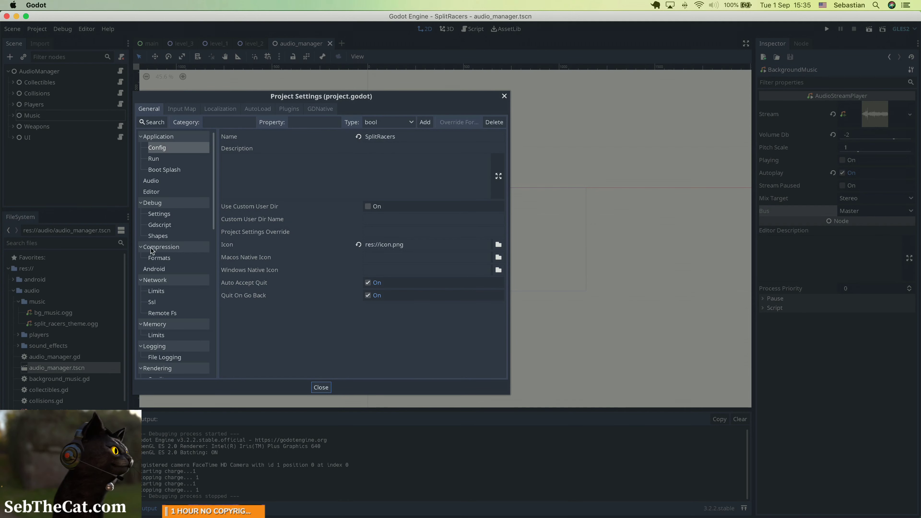
{"action": "scroll", "coordinate": [155, 352], "scroll_direction": "down", "scroll_amount": 10}
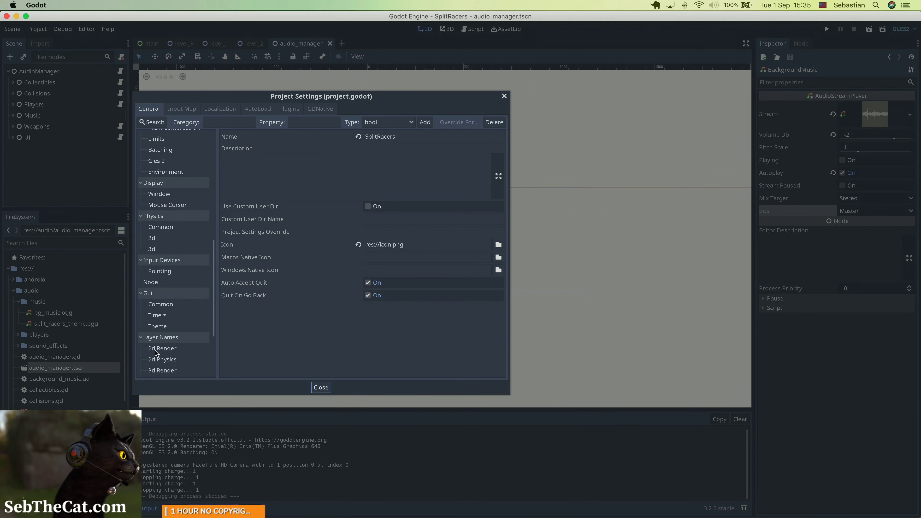
{"action": "scroll", "coordinate": [155, 352], "scroll_direction": "down", "scroll_amount": 4}
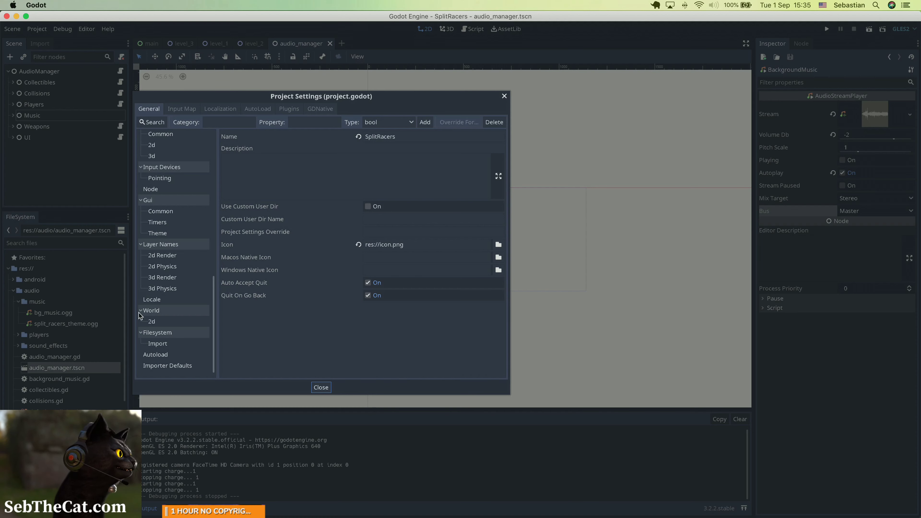
{"action": "left_click", "coordinate": [153, 357]}
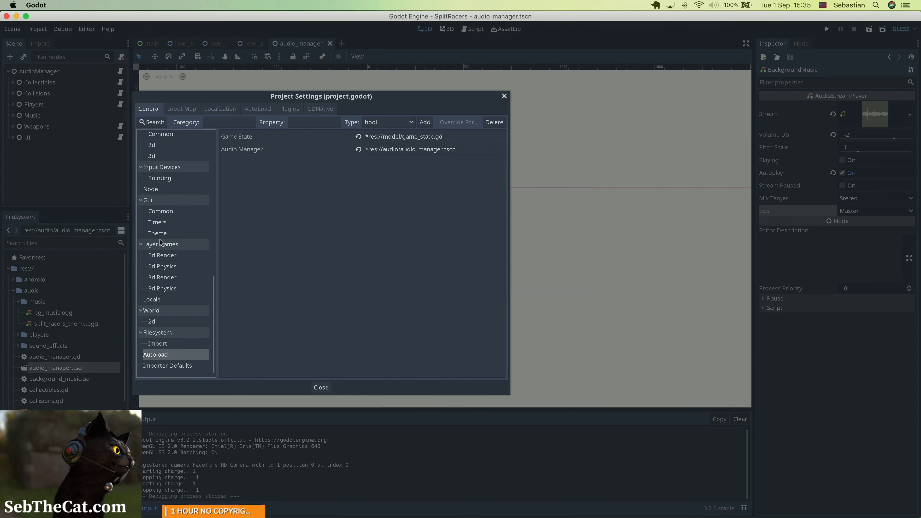
{"action": "left_click", "coordinate": [160, 222]}
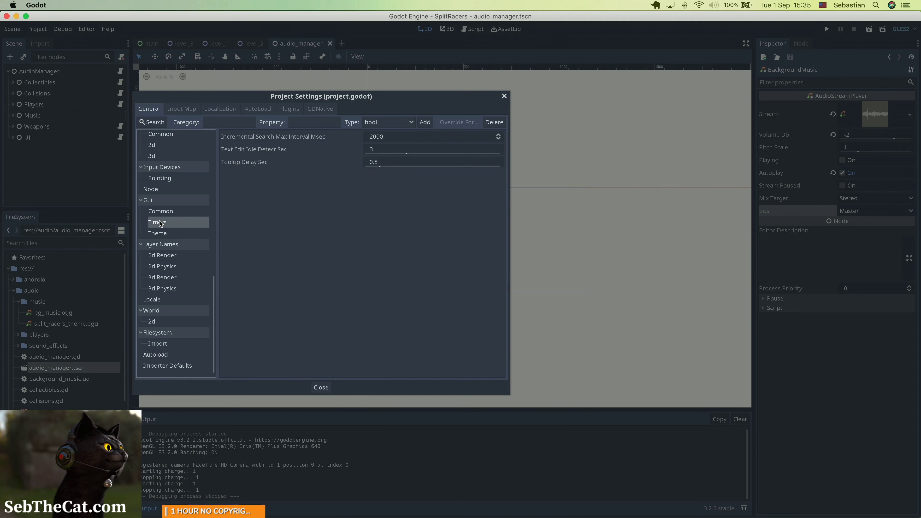
{"action": "left_click", "coordinate": [152, 190]}
{"action": "scroll", "coordinate": [153, 195], "scroll_direction": "up", "scroll_amount": 3}
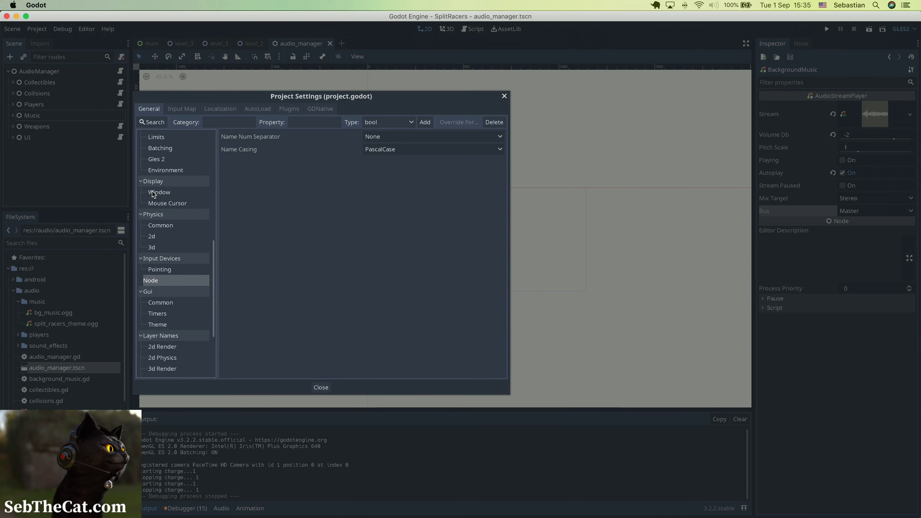
{"action": "scroll", "coordinate": [152, 195], "scroll_direction": "up", "scroll_amount": 6}
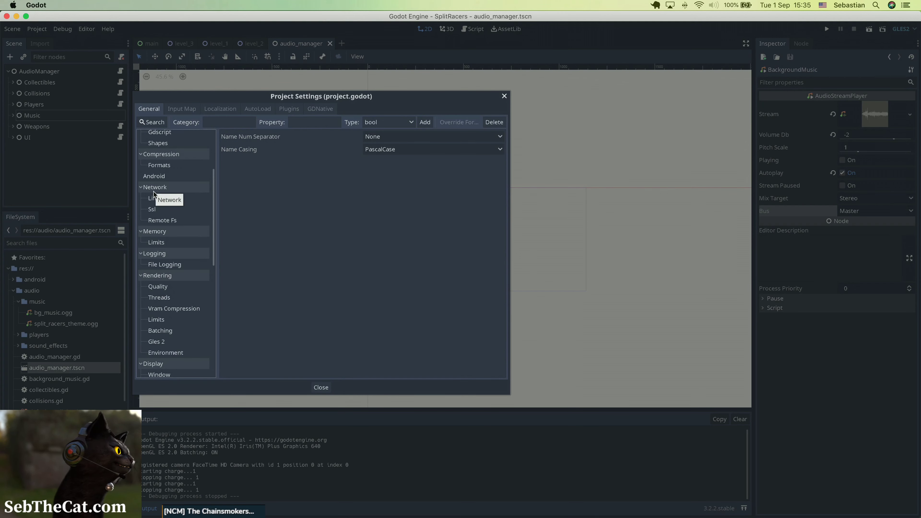
{"action": "scroll", "coordinate": [153, 194], "scroll_direction": "up", "scroll_amount": 3}
{"action": "left_click", "coordinate": [155, 181]}
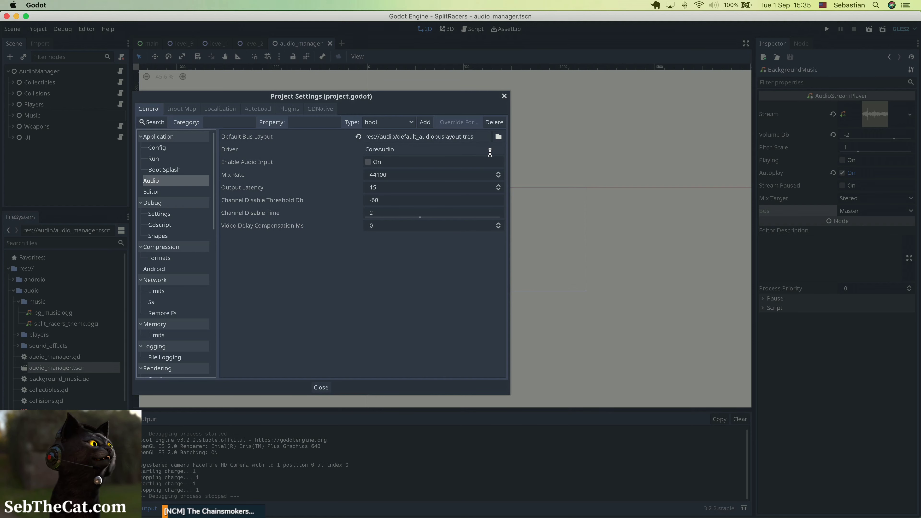
Select default_audiobuslayout.tres in res://audio as the project's Default Bus Layout and close the Project Settings.
{"action": "left_click", "coordinate": [497, 139]}
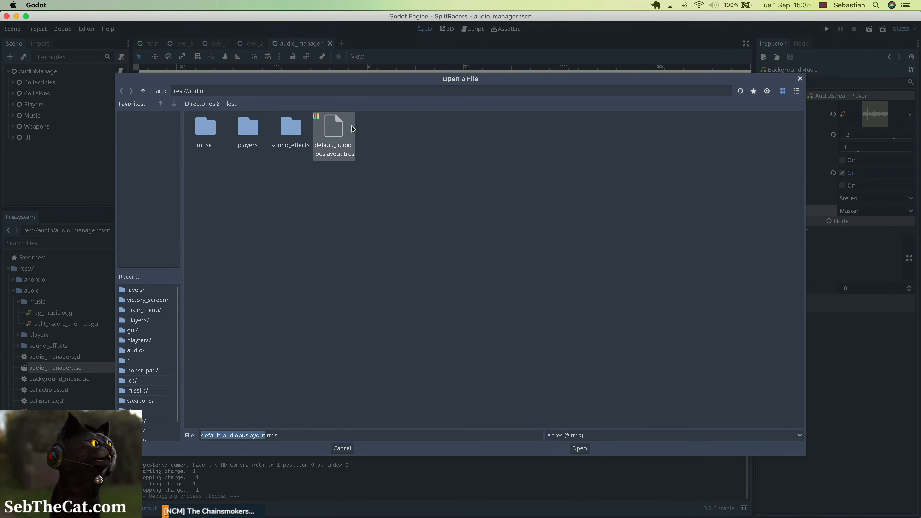
{"action": "double_click", "coordinate": [342, 127]}
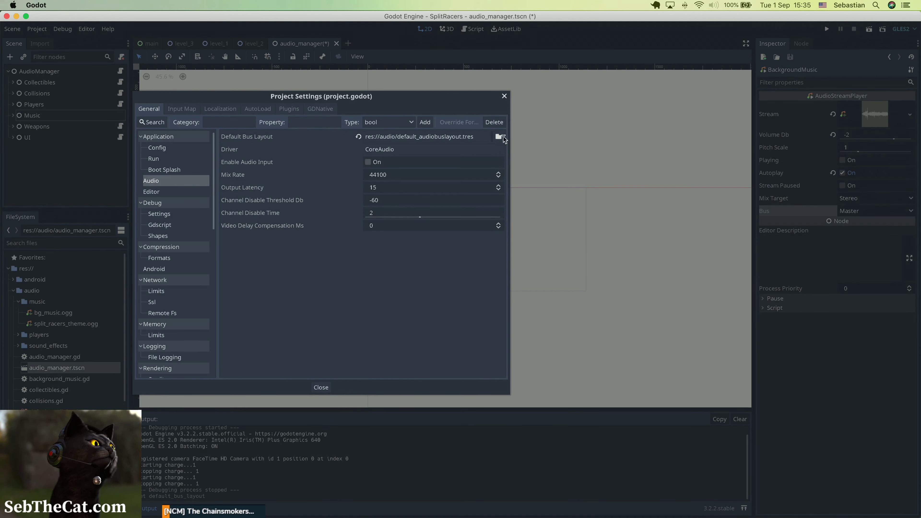
{"action": "left_click", "coordinate": [505, 94]}
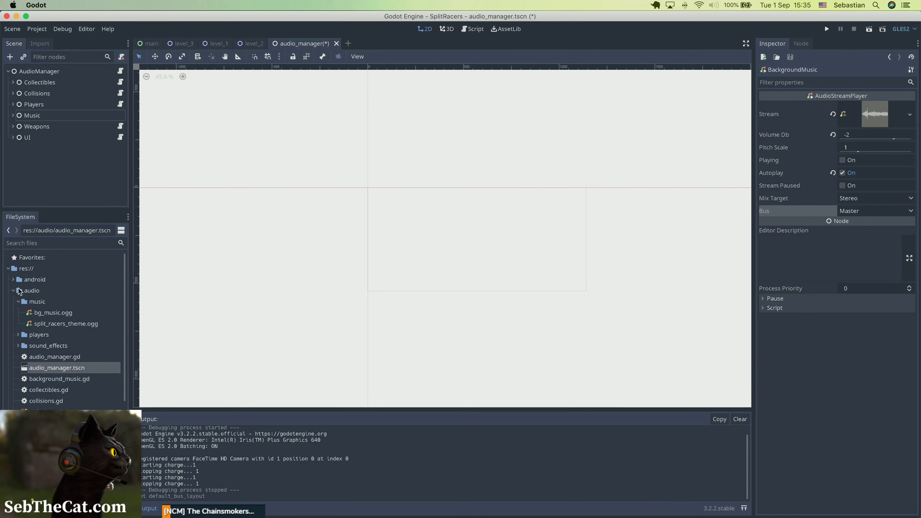
Open the default_audiobuslayout.tres resource and add an audio bus named Music.
{"action": "double_click", "coordinate": [58, 412]}
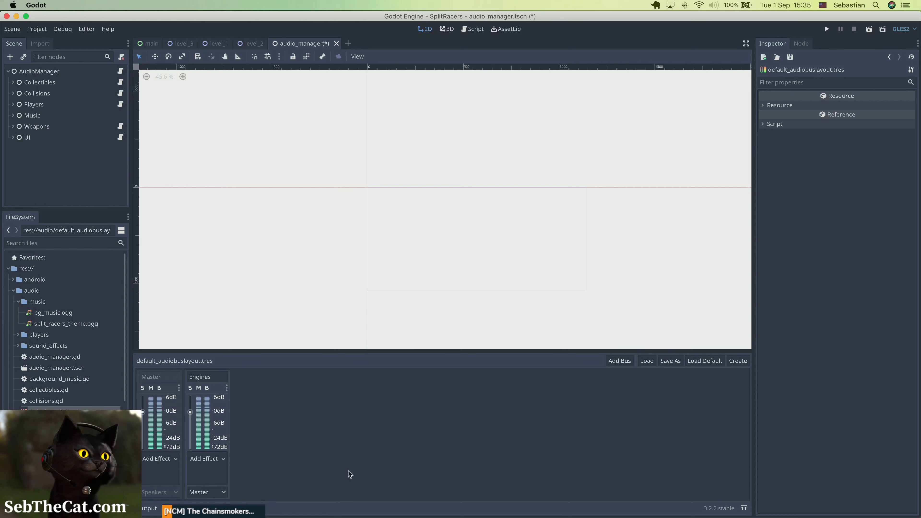
{"action": "left_click", "coordinate": [619, 361]}
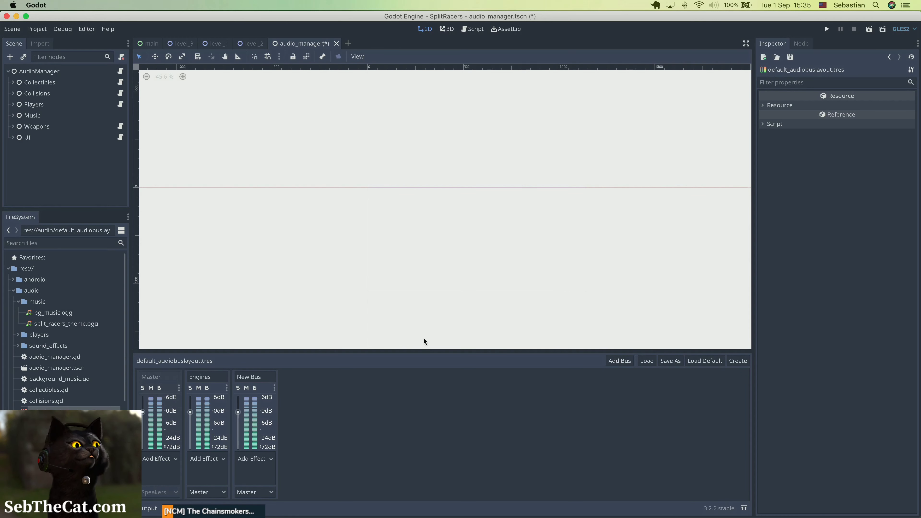
{"action": "double_click", "coordinate": [267, 379]}
{"action": "type", "text": "Music"}
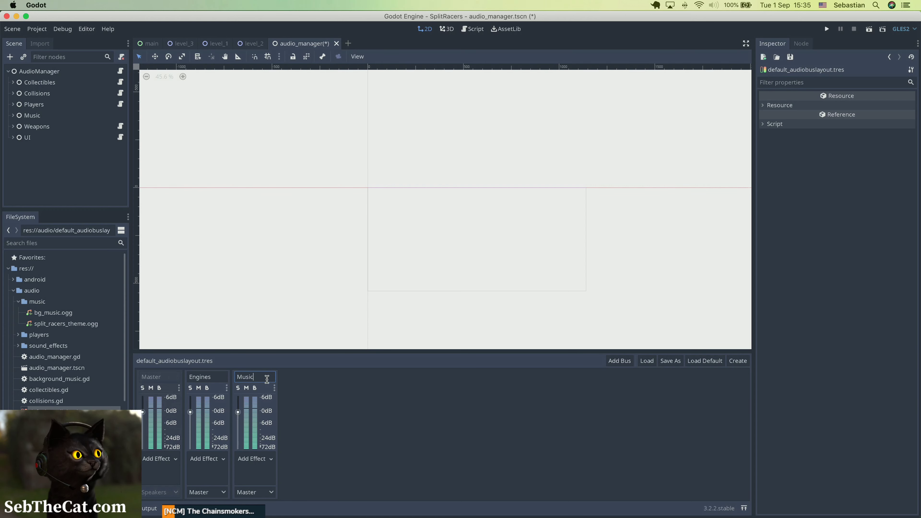
{"action": "key", "text": "Return"}
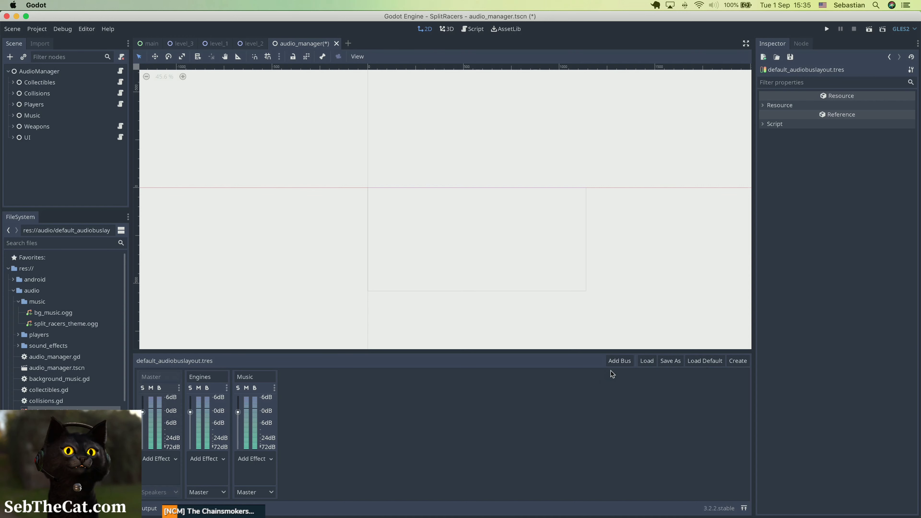
Add another audio bus to the layout and name it Collectibles.
{"action": "left_click", "coordinate": [620, 361]}
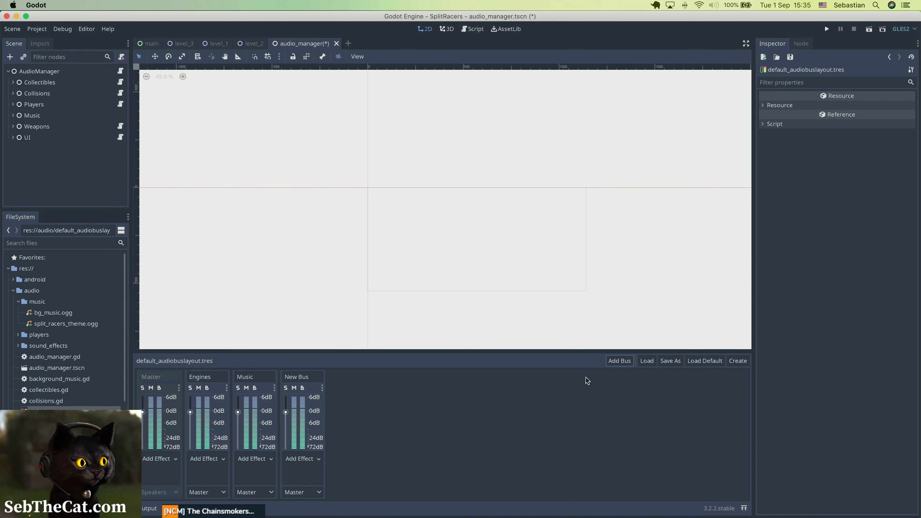
{"action": "double_click", "coordinate": [305, 378]}
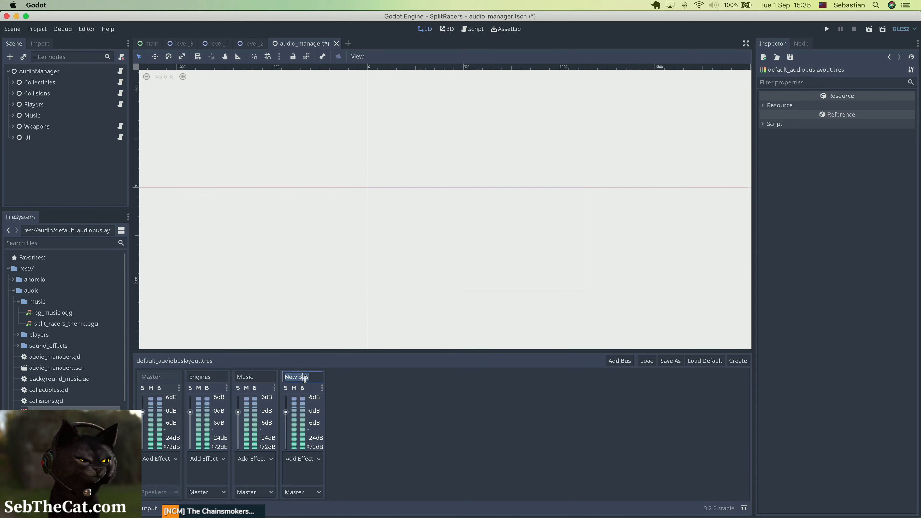
{"action": "type", "text": "Collectibles"}
{"action": "key", "text": "Return"}
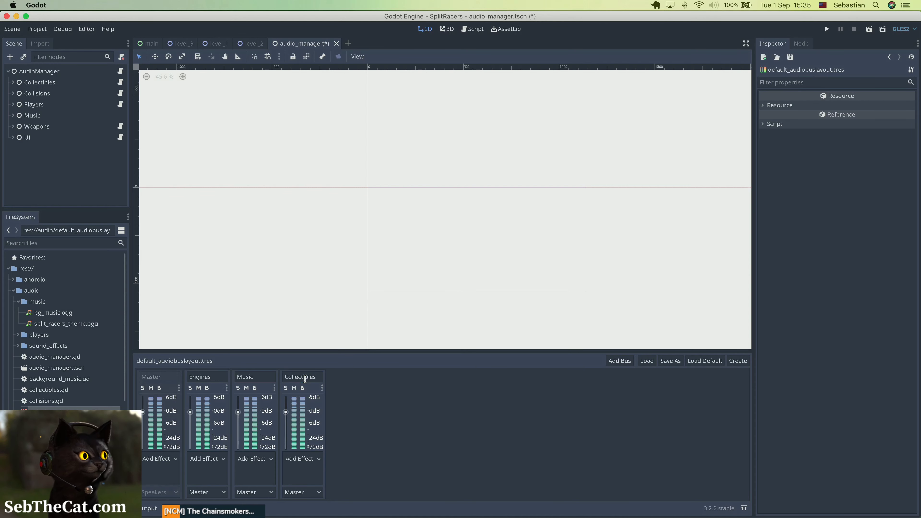
Add another audio bus and name it Weapons, with a capital W.
{"action": "left_click", "coordinate": [627, 362]}
{"action": "left_click", "coordinate": [344, 377]}
{"action": "key", "text": "ctrl+Up"}
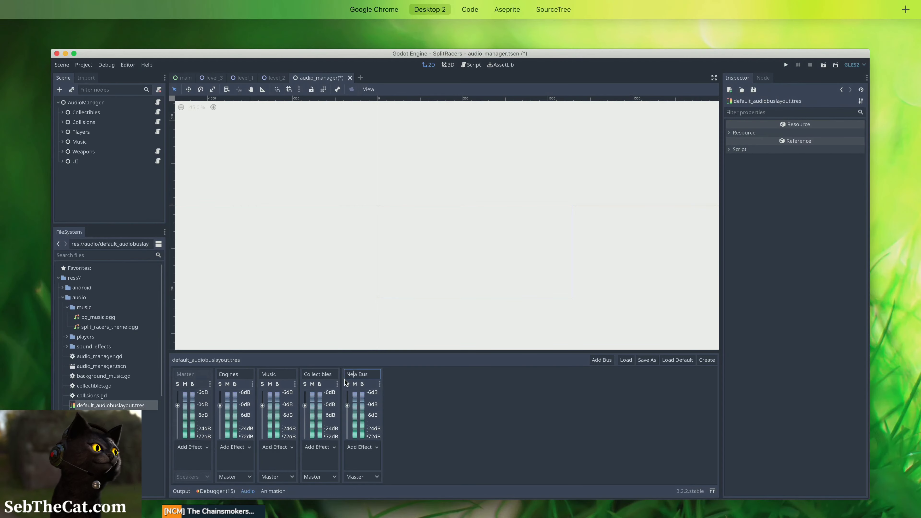
{"action": "left_click", "coordinate": [354, 378]}
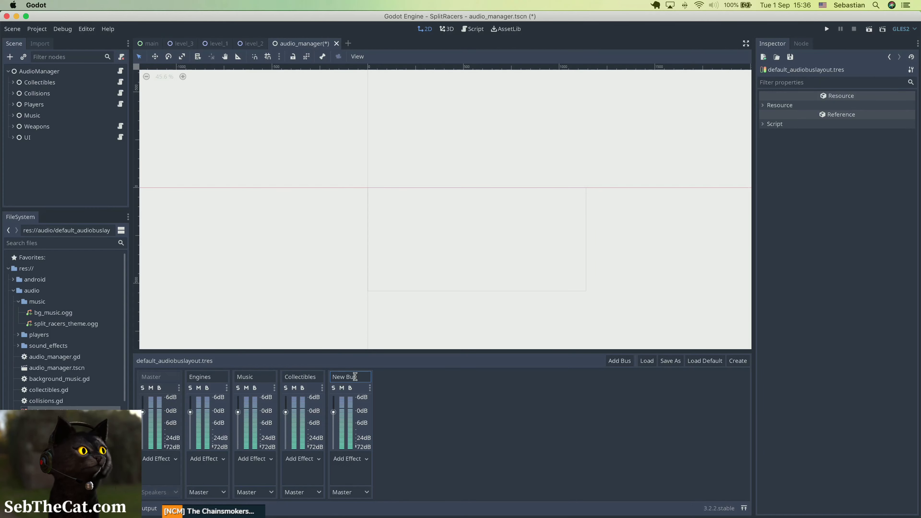
{"action": "double_click", "coordinate": [355, 377]}
{"action": "type", "text": "weapon"}
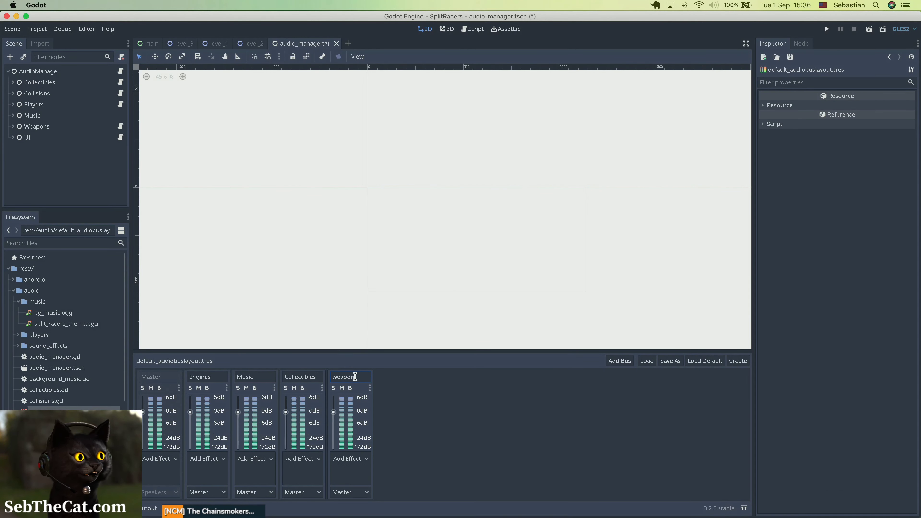
{"action": "type", "text": "s"}
{"action": "key", "text": "Return"}
{"action": "left_click", "coordinate": [333, 375]}
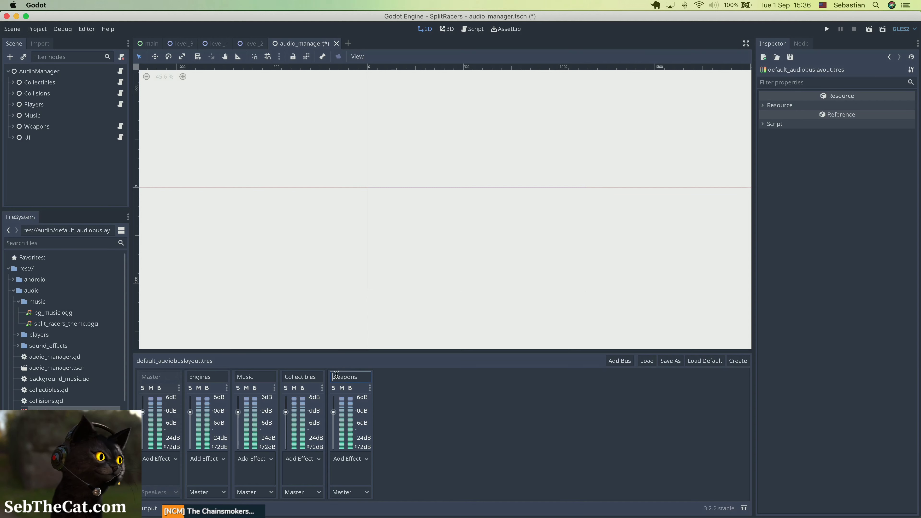
{"action": "type", "text": "W"}
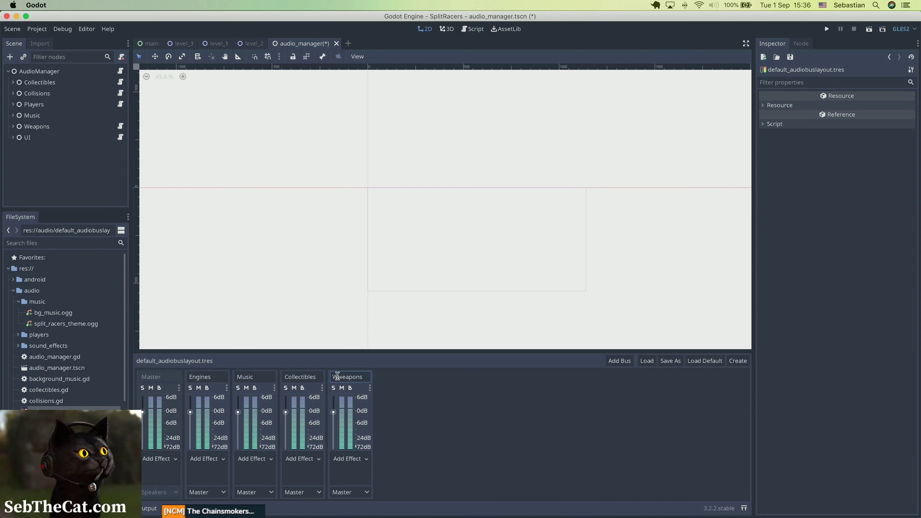
{"action": "key", "text": "Delete"}
{"action": "key", "text": "Return"}
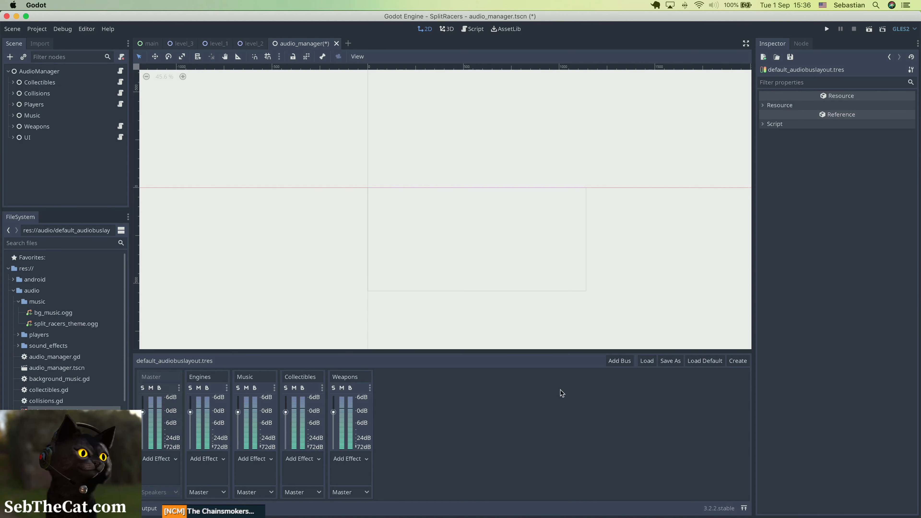
Add one more audio bus to the layout and name it SFX.
{"action": "left_click", "coordinate": [620, 361]}
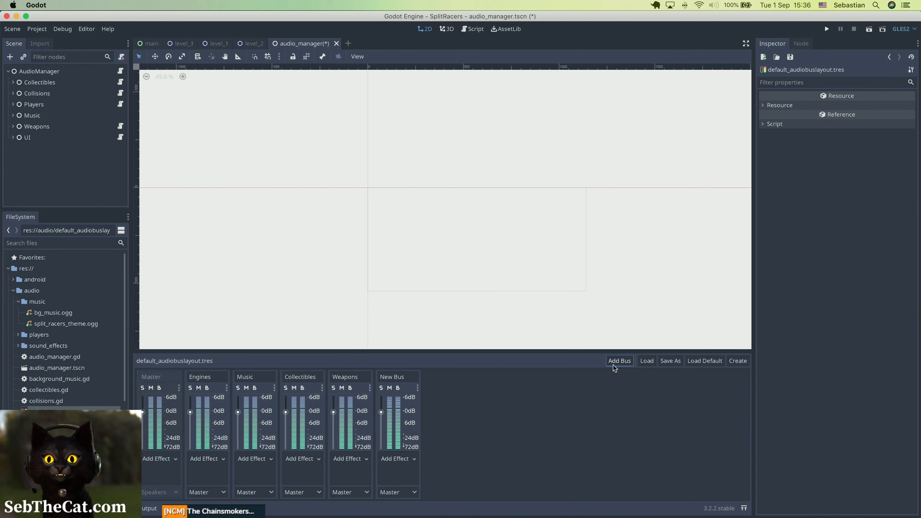
{"action": "left_click", "coordinate": [389, 373]}
{"action": "key", "text": "super+a"}
{"action": "type", "text": "SF"}
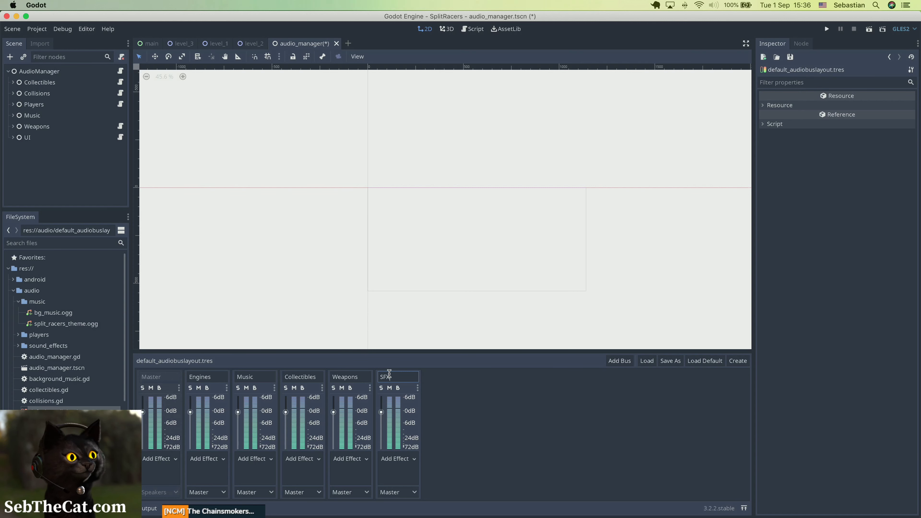
{"action": "type", "text": "X"}
{"action": "key", "text": "Return"}
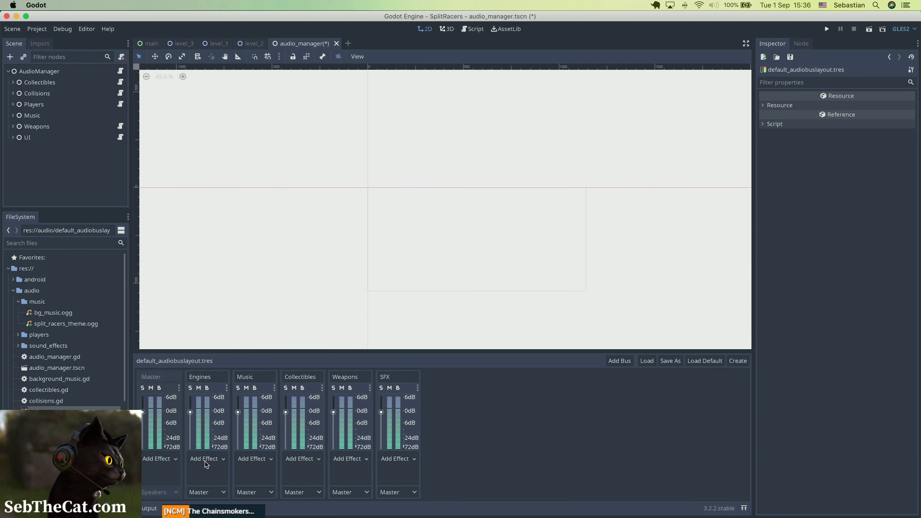
Reorder the audio buses so Engines comes last and SFX directly follows Master.
{"action": "left_click_drag", "start_coordinate": [219, 389], "coordinate": [438, 390]}
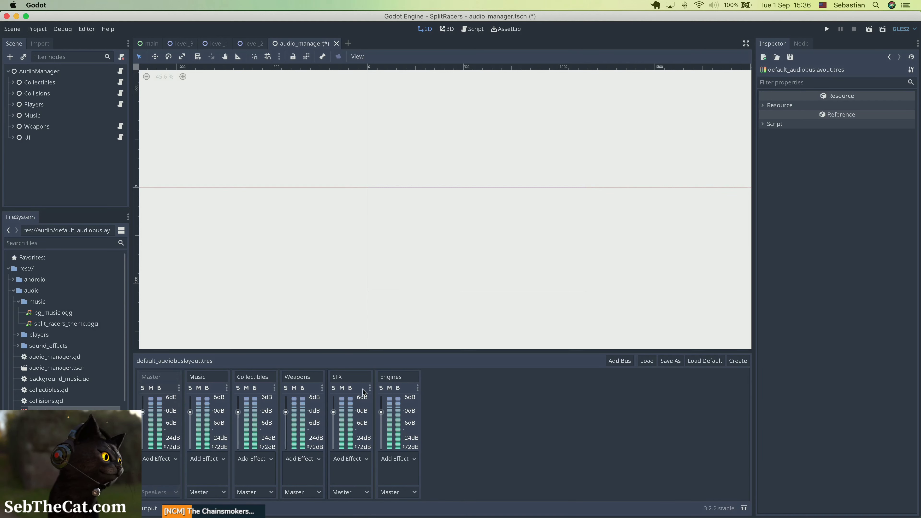
{"action": "left_click_drag", "start_coordinate": [364, 392], "coordinate": [223, 390]}
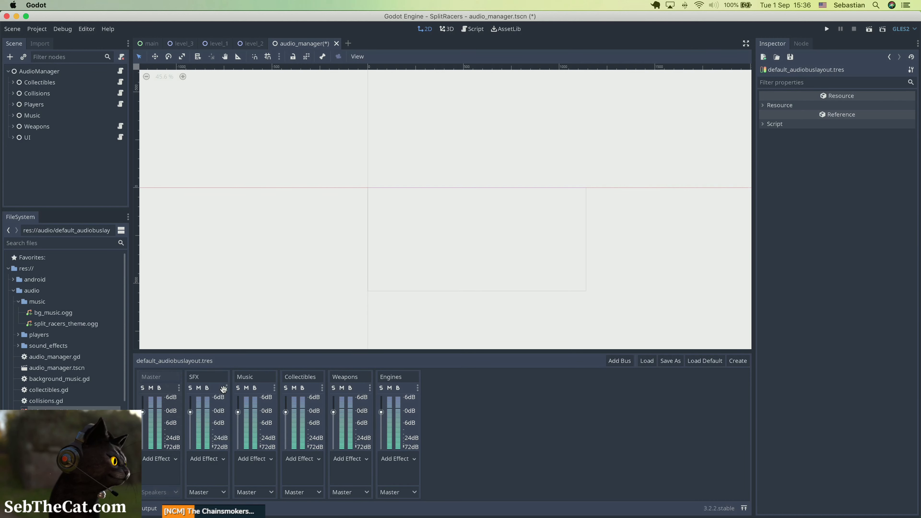
Send the output of the Collectibles, Weapons and Engines buses to the SFX bus and save the scene.
{"action": "left_click", "coordinate": [294, 492]}
{"action": "left_click", "coordinate": [298, 501]}
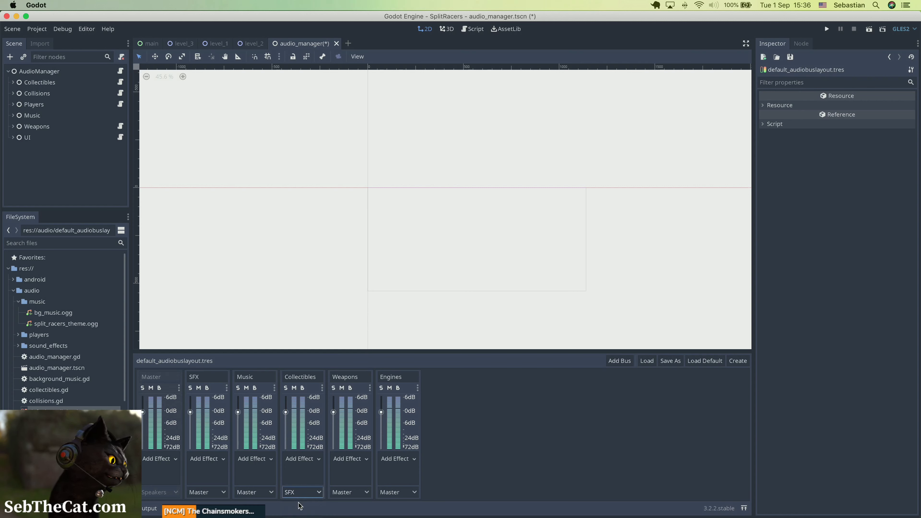
{"action": "left_click", "coordinate": [349, 492]}
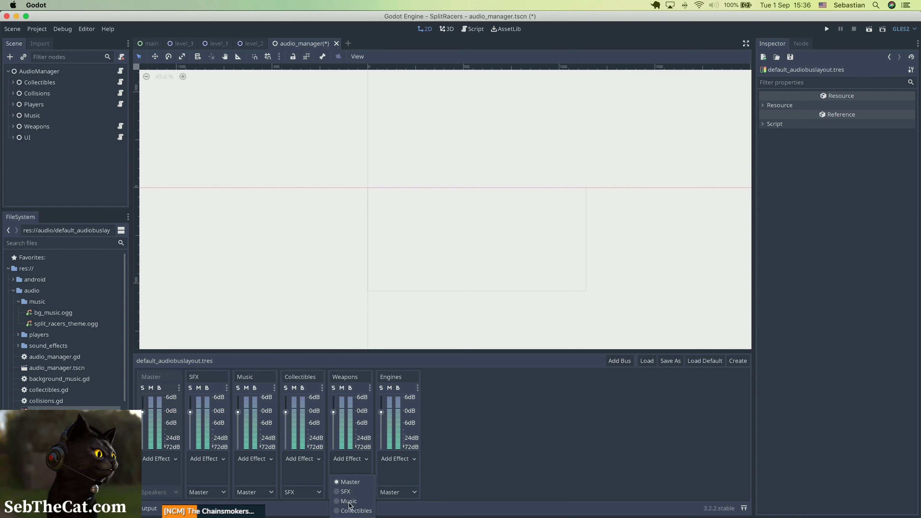
{"action": "left_click", "coordinate": [346, 492]}
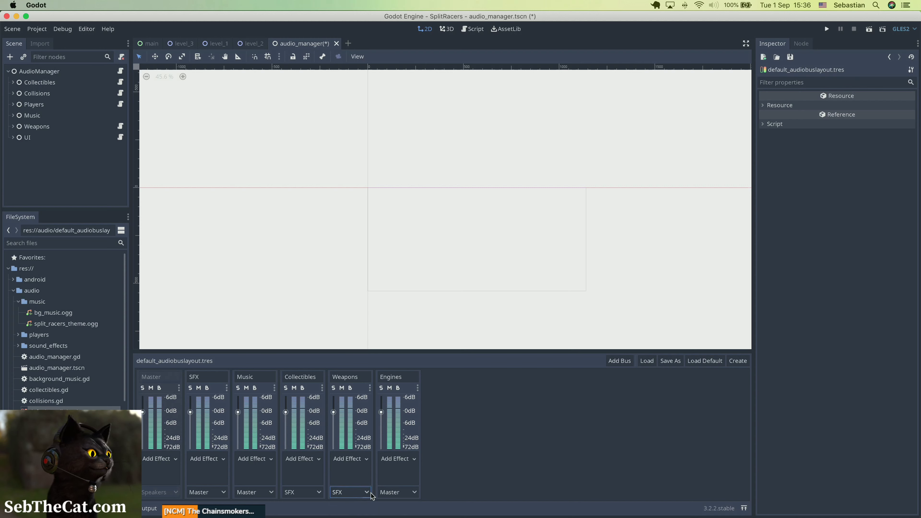
{"action": "left_click", "coordinate": [396, 492]}
{"action": "left_click", "coordinate": [392, 477]}
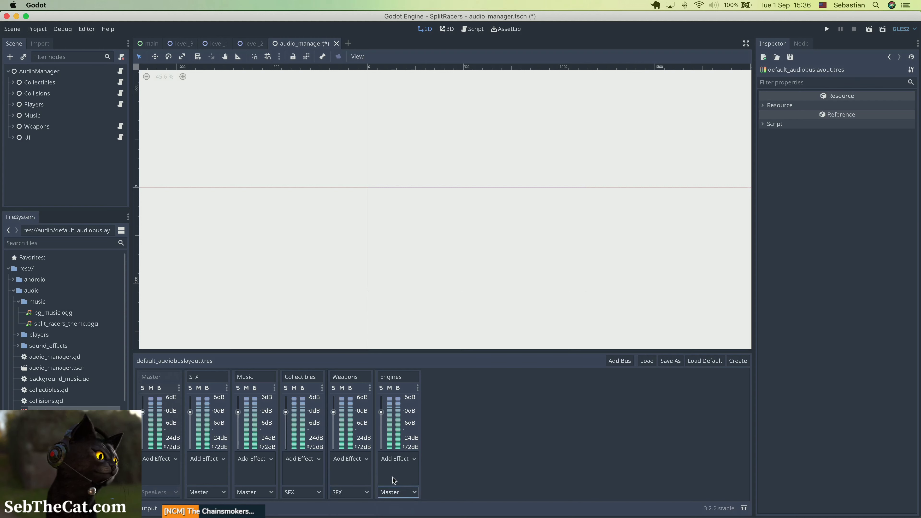
{"action": "left_click", "coordinate": [396, 494]}
{"action": "left_click", "coordinate": [393, 482]}
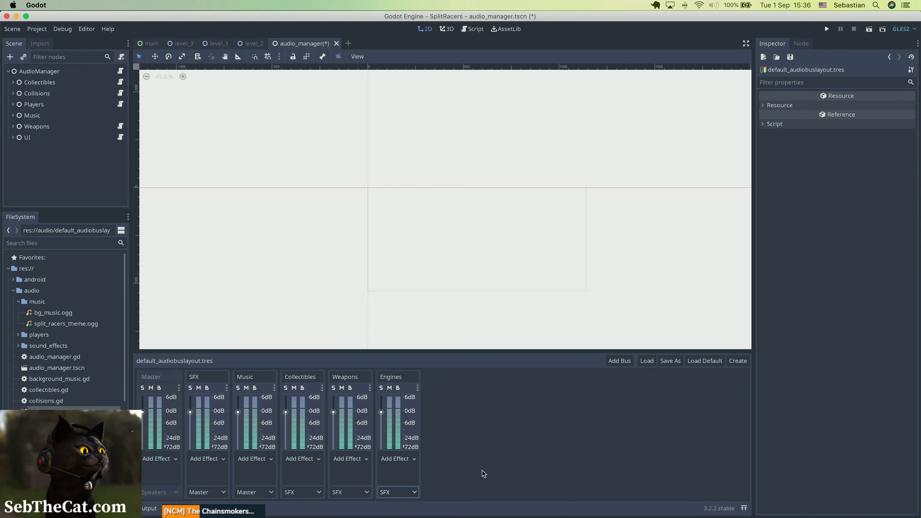
{"action": "key", "text": "super+s"}
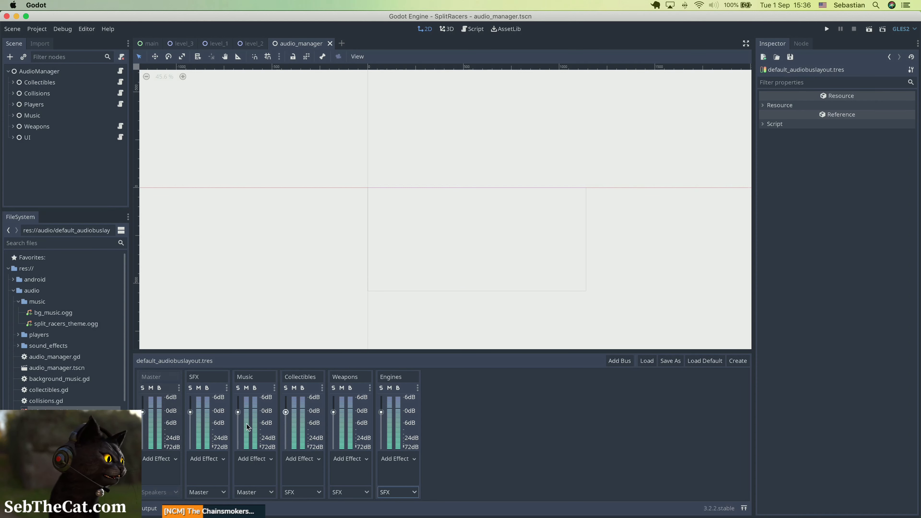
Add a Chorus and a Reverb effect to the Collectibles bus, open the Reverb's properties and save the scene.
{"action": "left_click", "coordinate": [314, 460]}
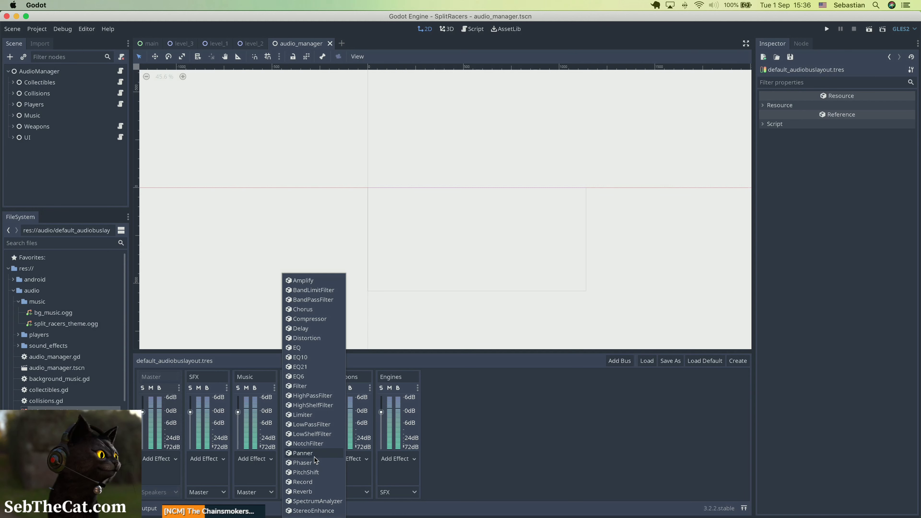
{"action": "left_click", "coordinate": [314, 313]}
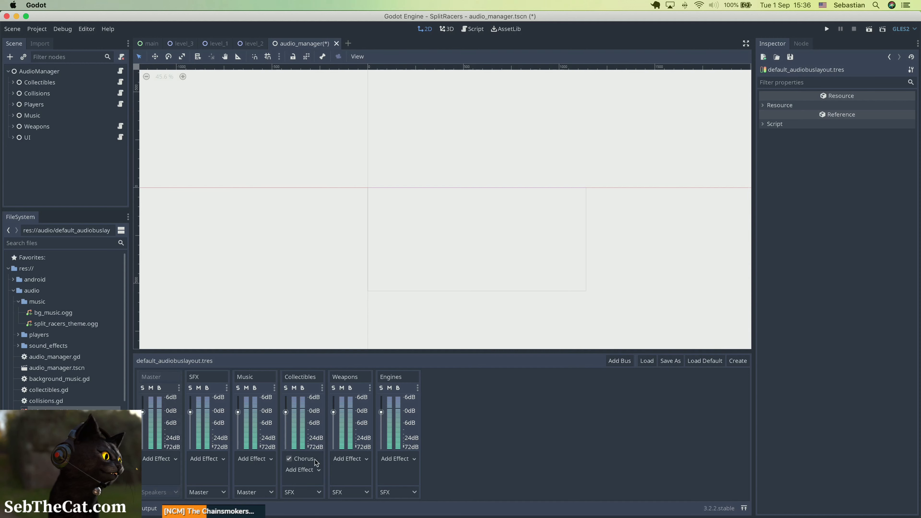
{"action": "left_click", "coordinate": [311, 469]}
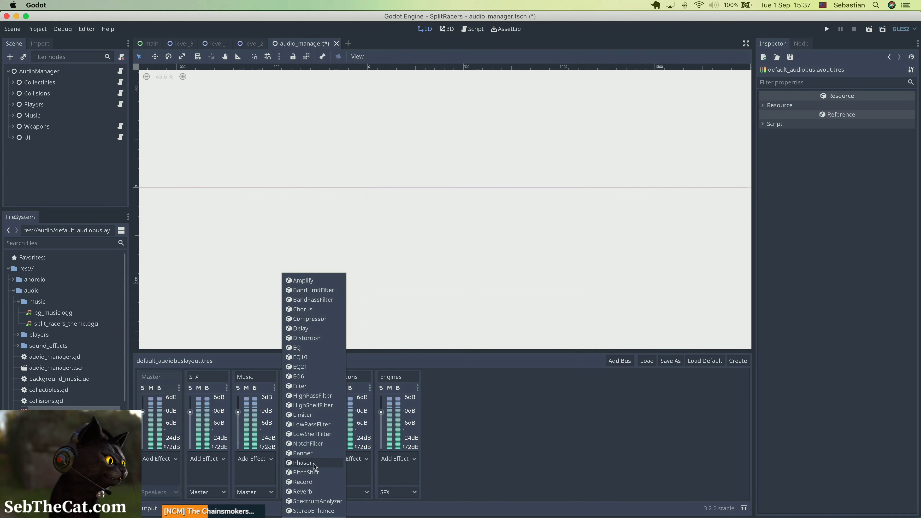
{"action": "left_click", "coordinate": [314, 492]}
{"action": "left_click", "coordinate": [310, 470]}
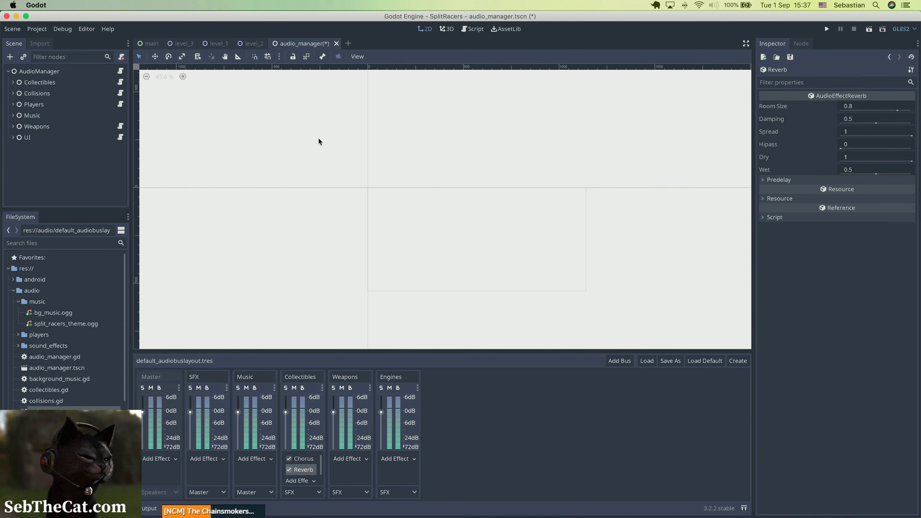
{"action": "key", "text": "super+s"}
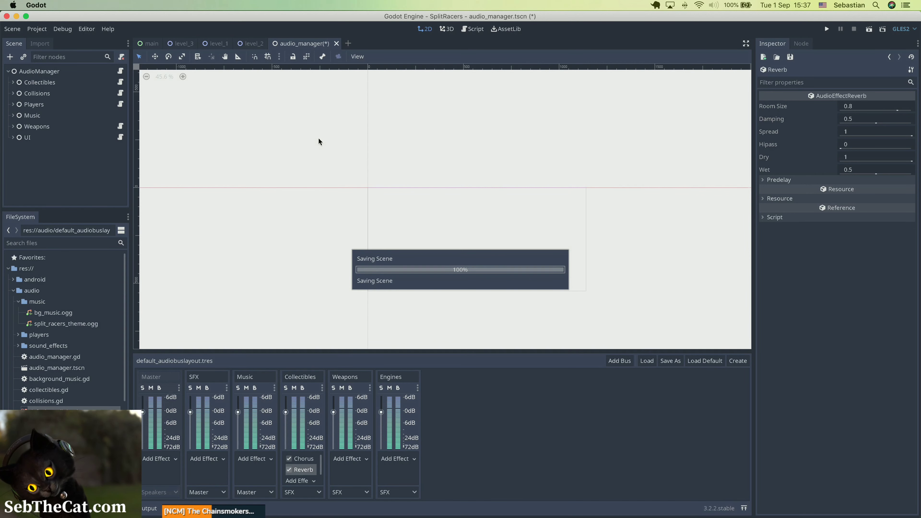
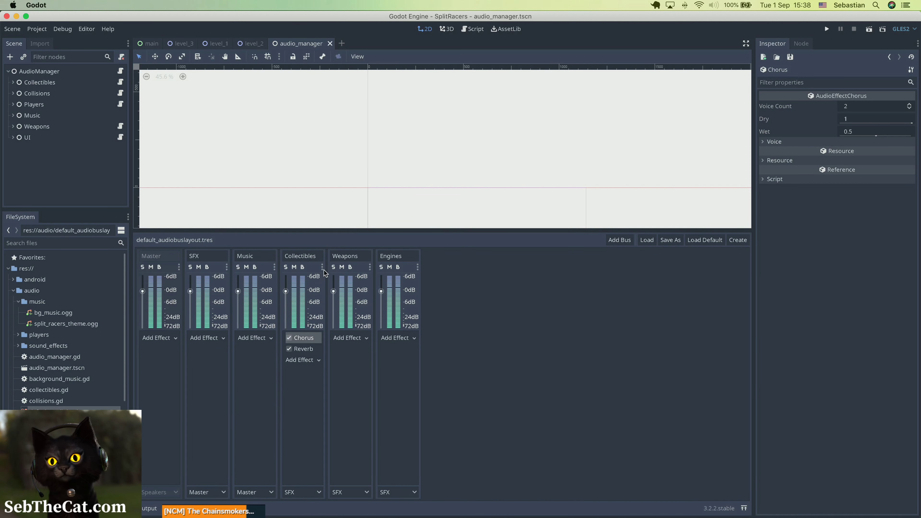
{"action": "left_click", "coordinate": [322, 268]}
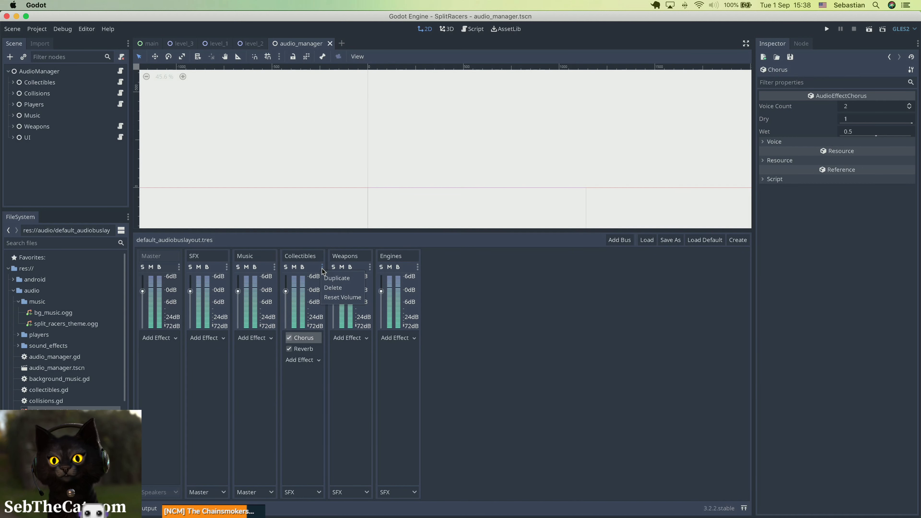
{"action": "left_click", "coordinate": [524, 356]}
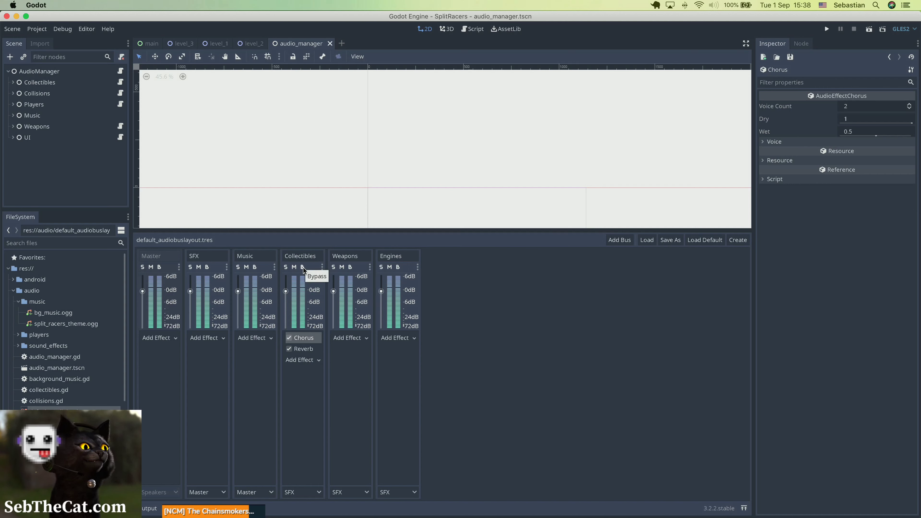
{"action": "left_click", "coordinate": [370, 267]}
{"action": "left_click", "coordinate": [481, 302]}
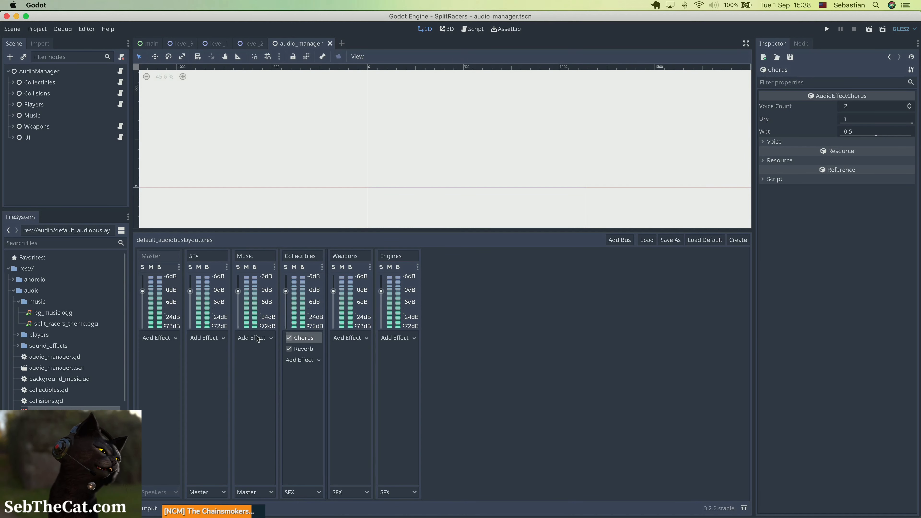
Add a Compressor effect to the Weapons bus and lower its threshold to about -20.
{"action": "left_click", "coordinate": [354, 340]}
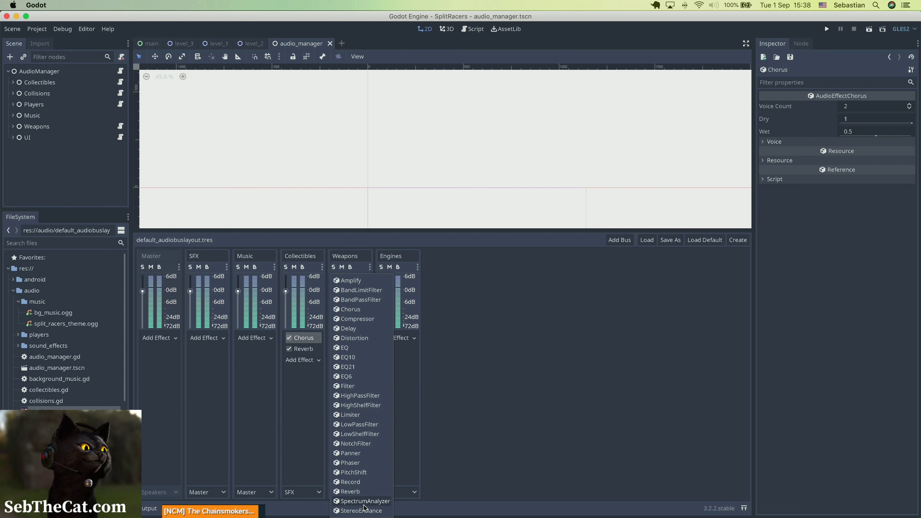
{"action": "left_click", "coordinate": [361, 318]}
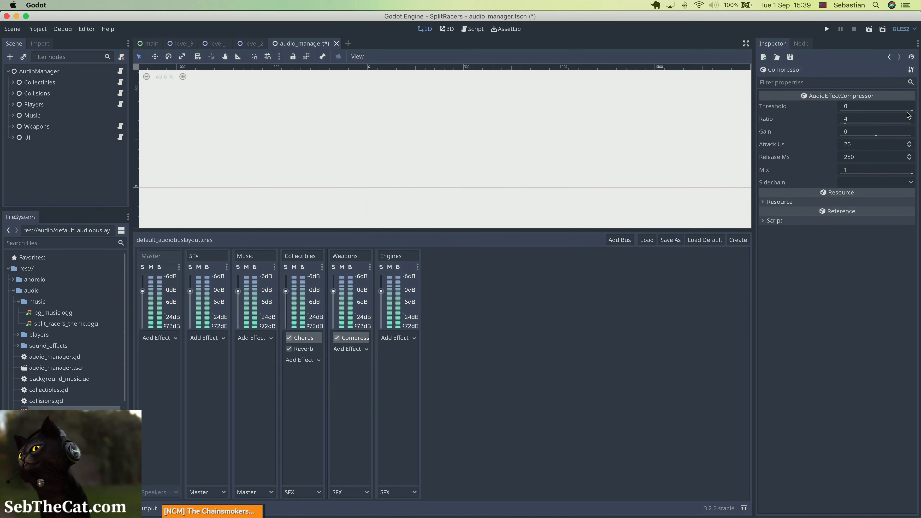
{"action": "left_click_drag", "start_coordinate": [900, 115], "coordinate": [888, 115]}
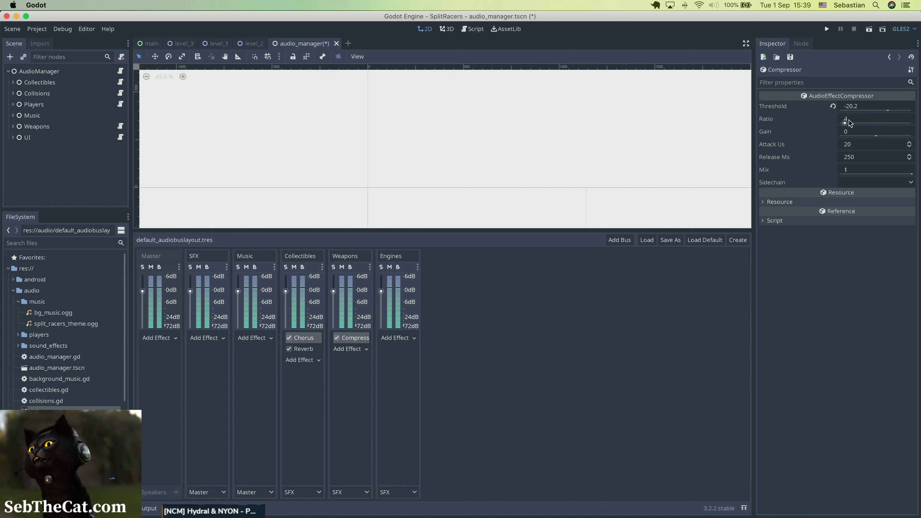
Set the gain of the Weapons bus's compressor to 4 and save the scene.
{"action": "left_click_drag", "start_coordinate": [875, 136], "coordinate": [875, 135]}
{"action": "left_click", "coordinate": [875, 133]}
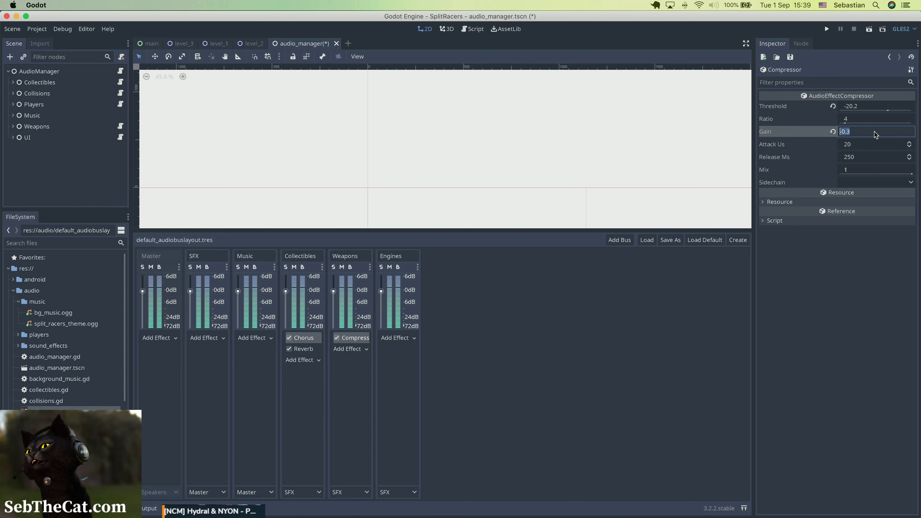
{"action": "type", "text": "4"}
{"action": "key", "text": "Return"}
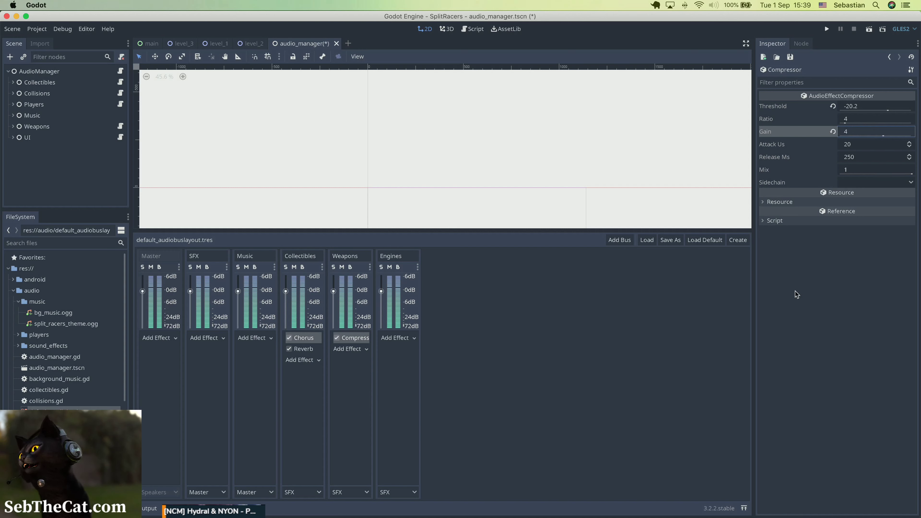
{"action": "key", "text": "super+s"}
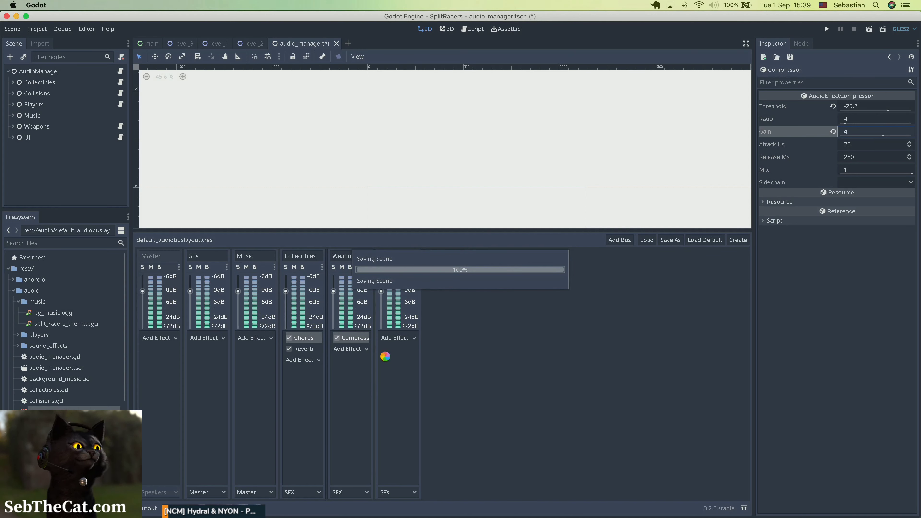
Add a Compressor effect to the SFX bus and set its threshold to -30.
{"action": "left_click", "coordinate": [219, 338]}
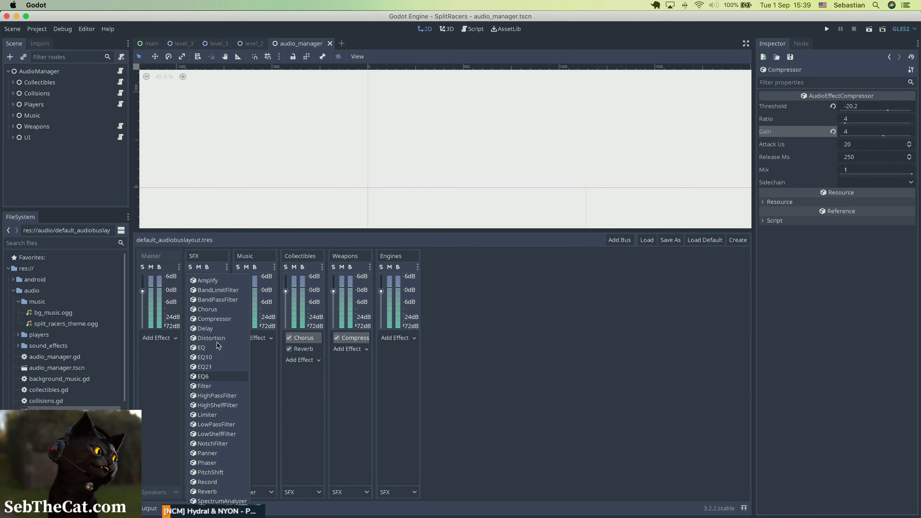
{"action": "left_click", "coordinate": [464, 367]}
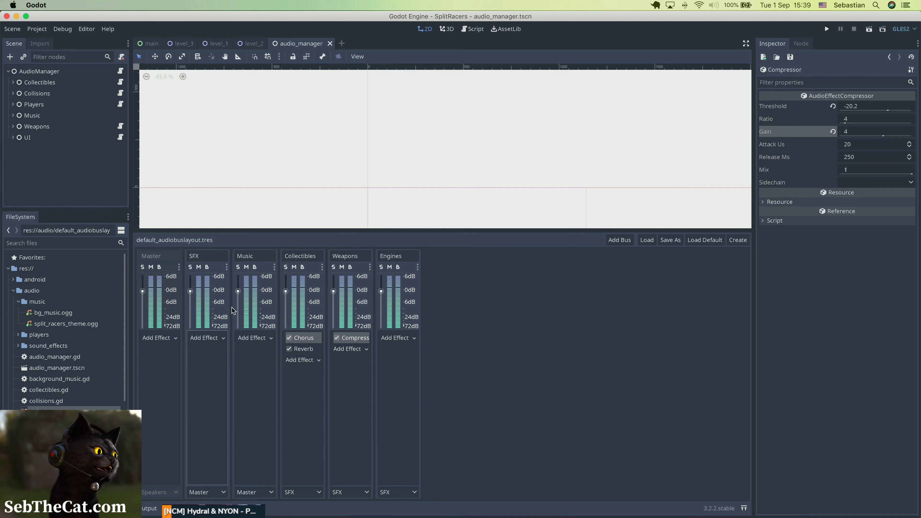
{"action": "left_click", "coordinate": [207, 339]}
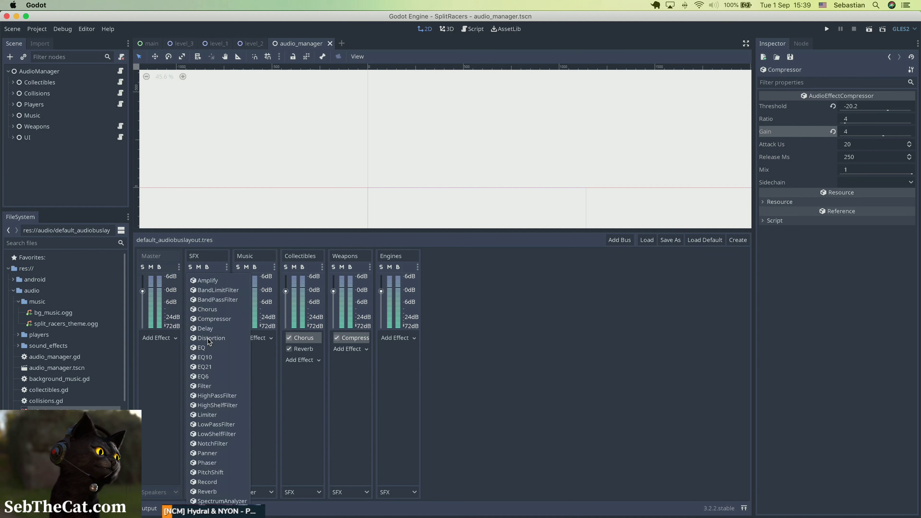
{"action": "left_click", "coordinate": [210, 320]}
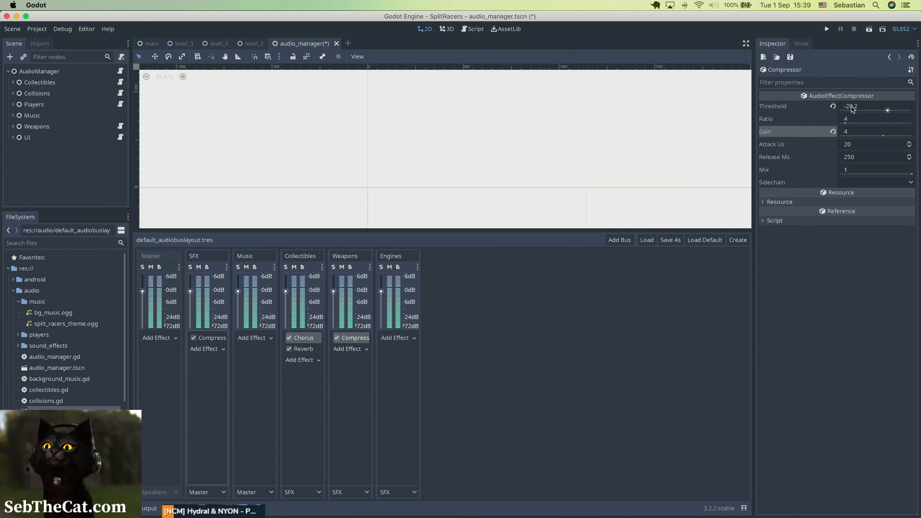
{"action": "left_click", "coordinate": [220, 337]}
{"action": "left_click", "coordinate": [874, 108]}
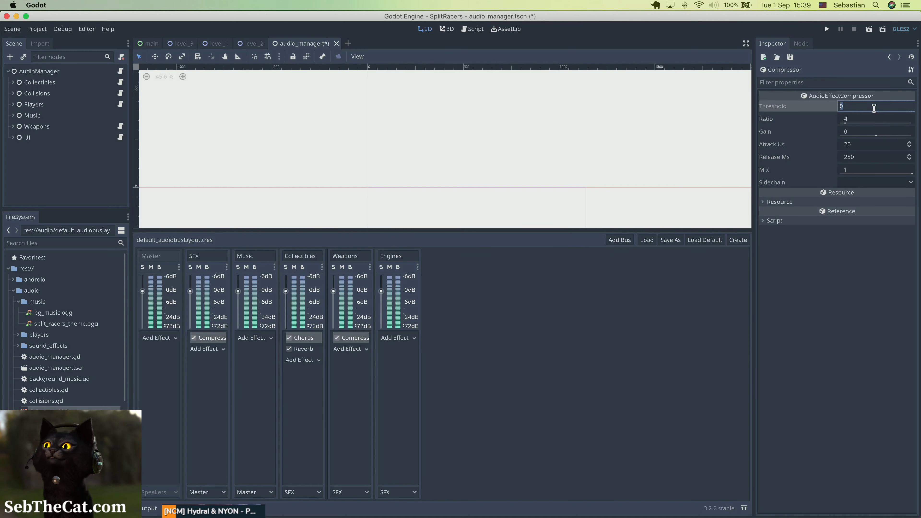
{"action": "type", "text": "-"}
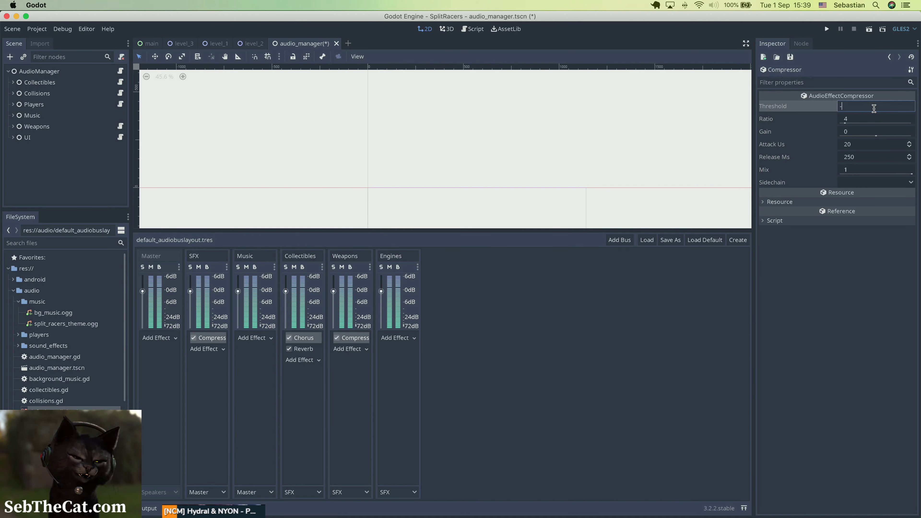
{"action": "type", "text": "30"}
{"action": "key", "text": "Return"}
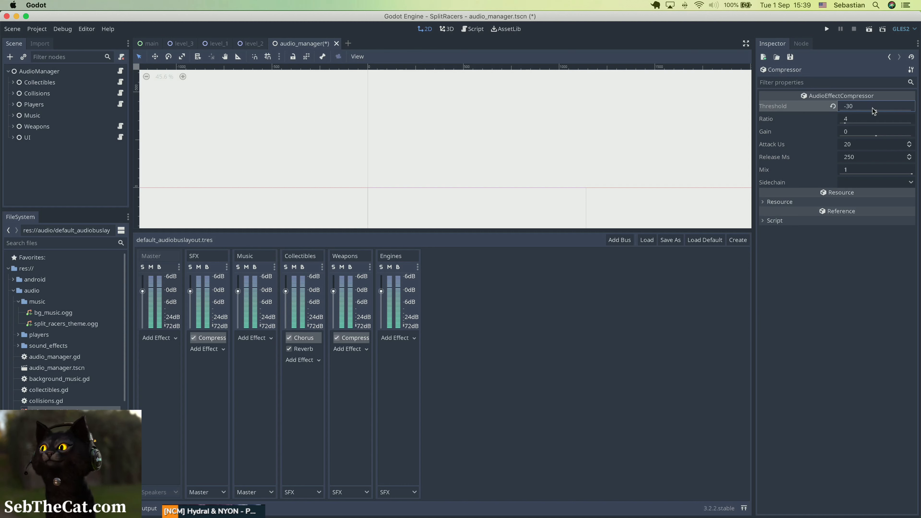
Set the SFX compressor's ratio to 2 and its gain to 2, and save the scene.
{"action": "left_click", "coordinate": [870, 119]}
{"action": "type", "text": "2"}
{"action": "key", "text": "Return"}
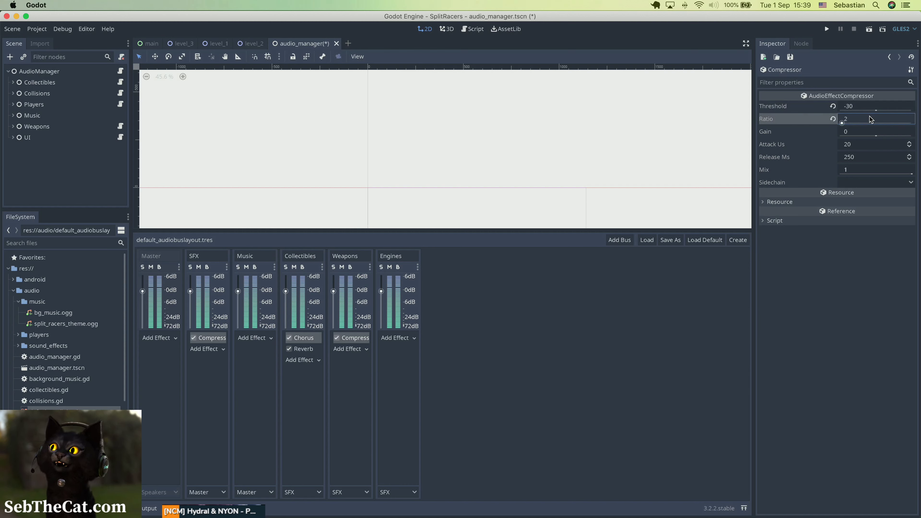
{"action": "left_click", "coordinate": [855, 130]}
{"action": "type", "text": "2"}
{"action": "key", "text": "Return"}
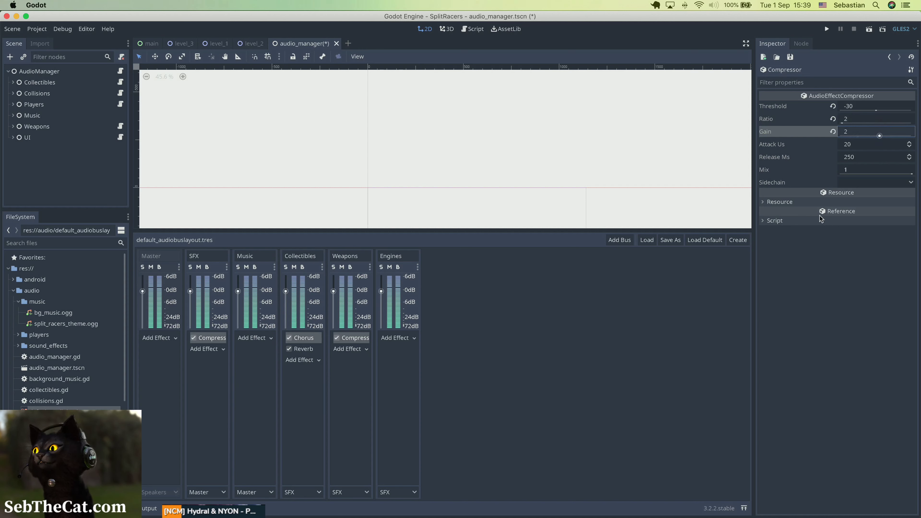
{"action": "key", "text": "super+s"}
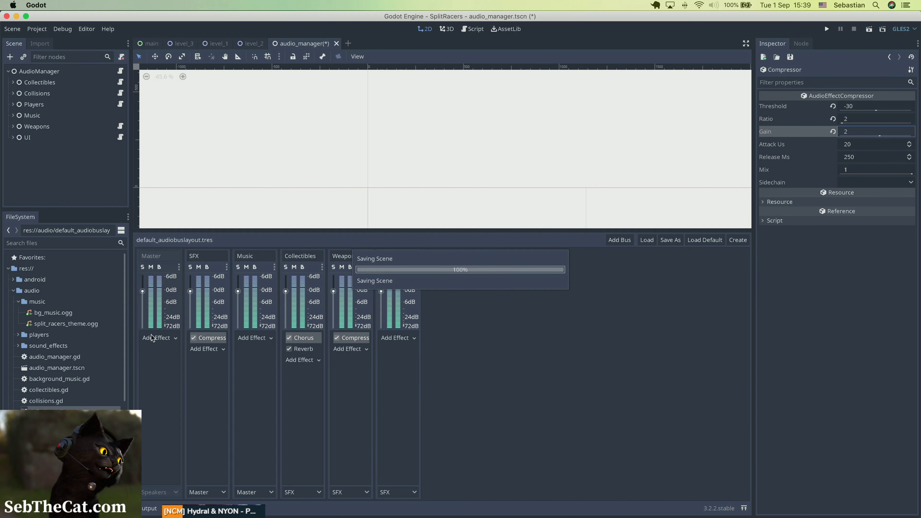
Add a Compressor effect to the Master bus and set its ratio to 1.2.
{"action": "left_click", "coordinate": [167, 338]}
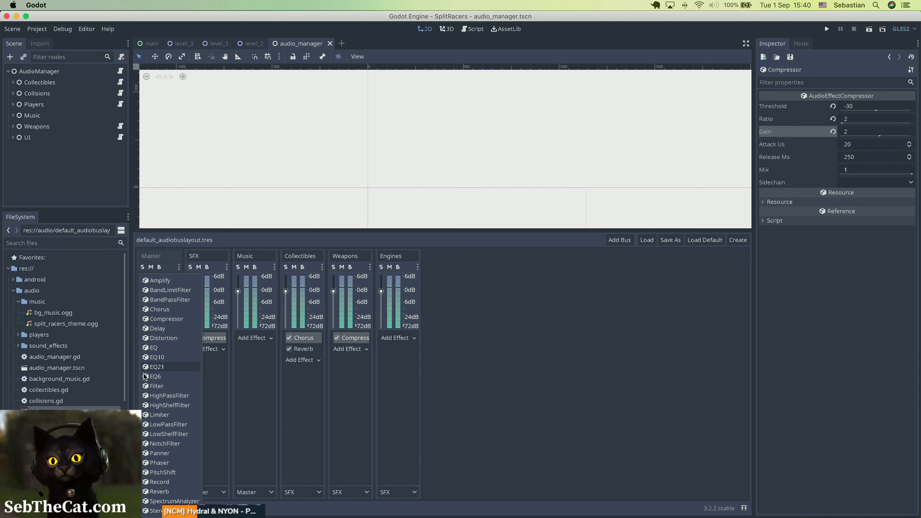
{"action": "left_click", "coordinate": [480, 449]}
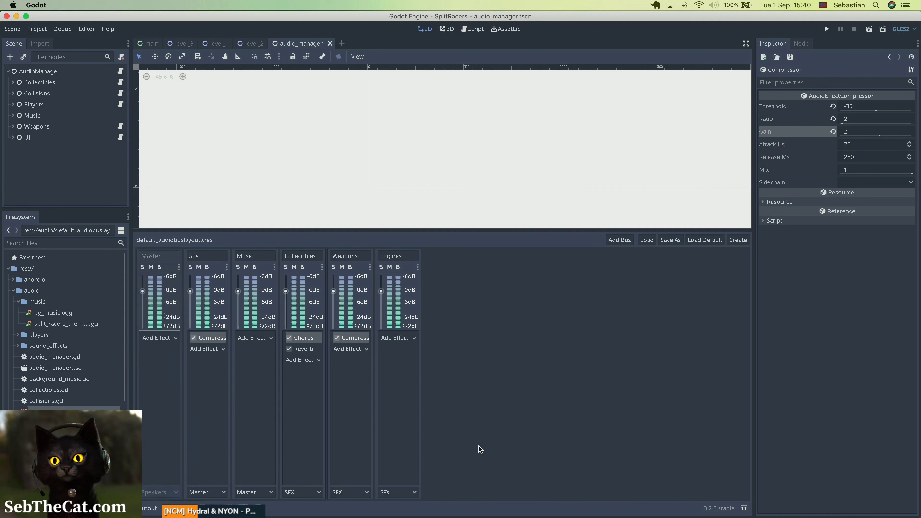
{"action": "left_click", "coordinate": [164, 339]}
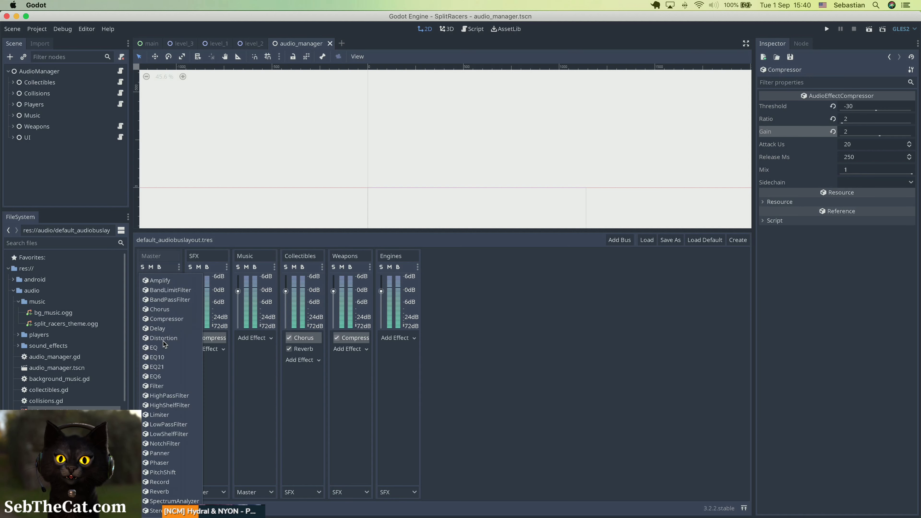
{"action": "left_click", "coordinate": [169, 319]}
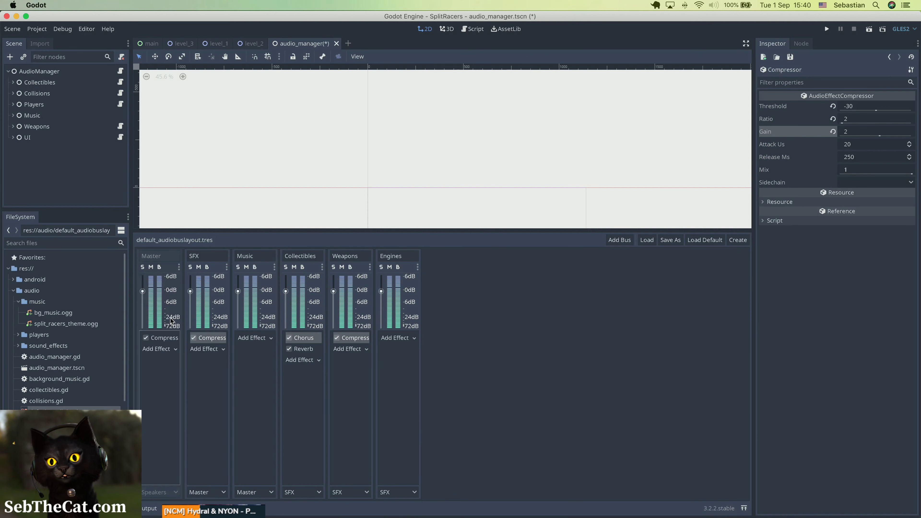
{"action": "left_click", "coordinate": [163, 337]}
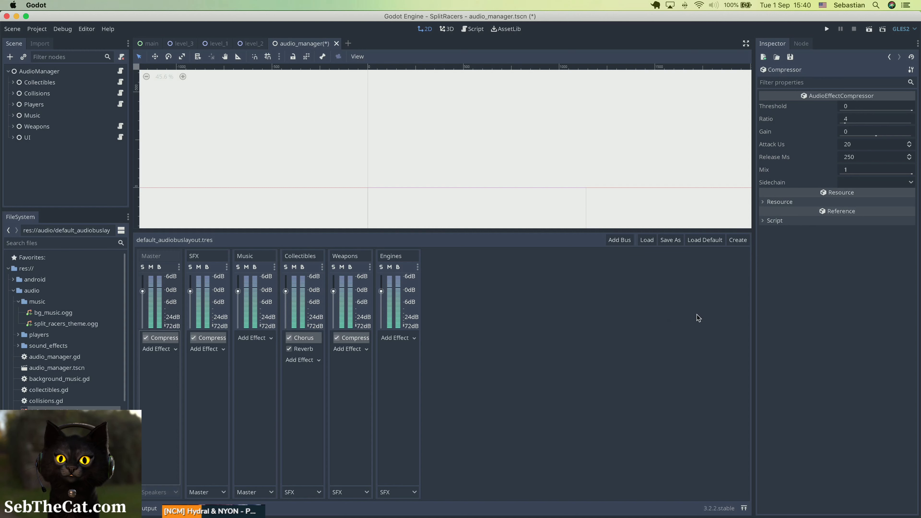
{"action": "left_click", "coordinate": [856, 118]}
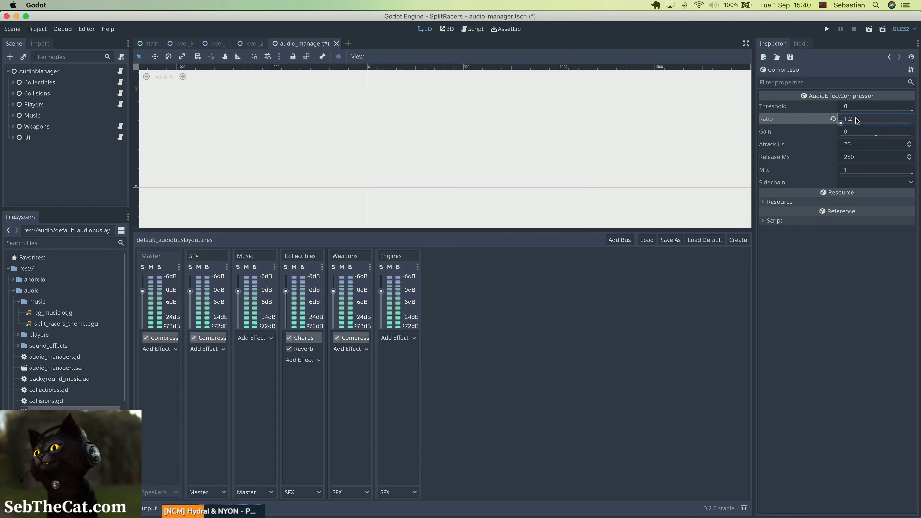
Set the Master compressor's gain to 2 and its threshold to -40, and save the scene.
{"action": "left_click", "coordinate": [855, 133]}
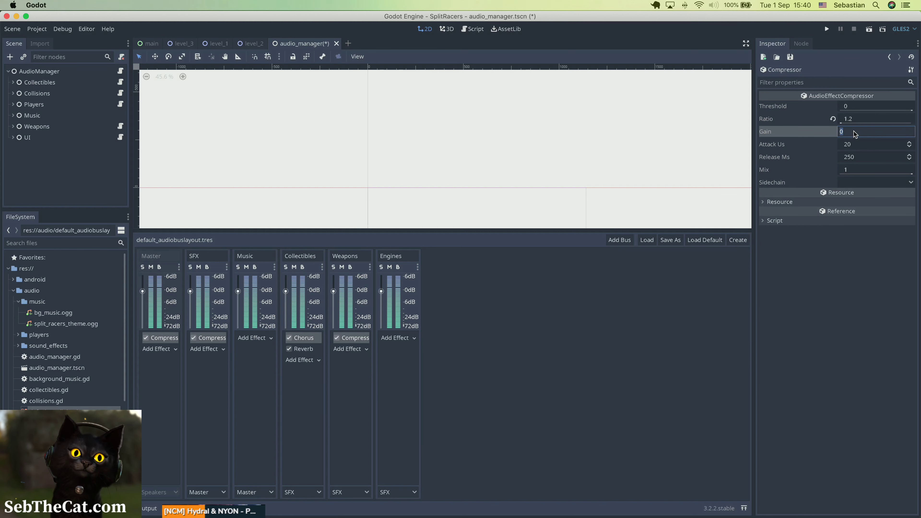
{"action": "type", "text": "2"}
{"action": "key", "text": "Return"}
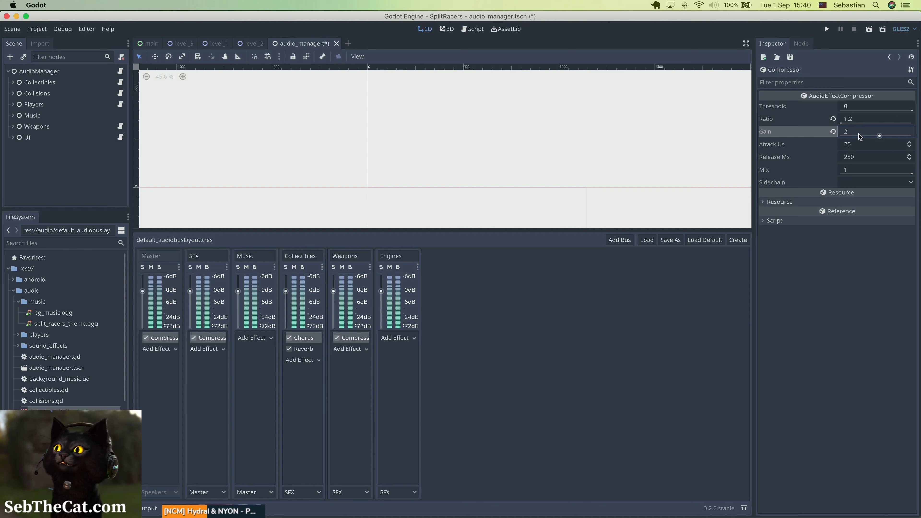
{"action": "left_click", "coordinate": [848, 106]}
{"action": "type", "text": "-"}
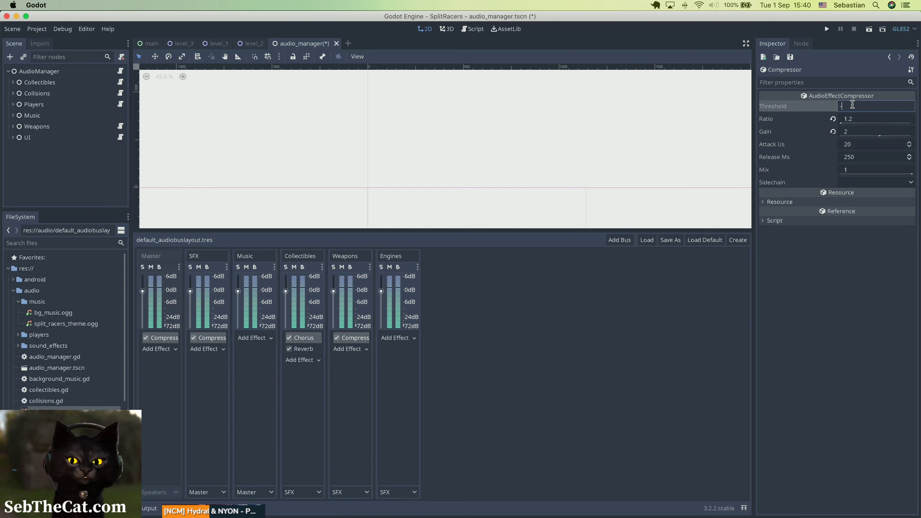
{"action": "type", "text": "40"}
{"action": "key", "text": "Return"}
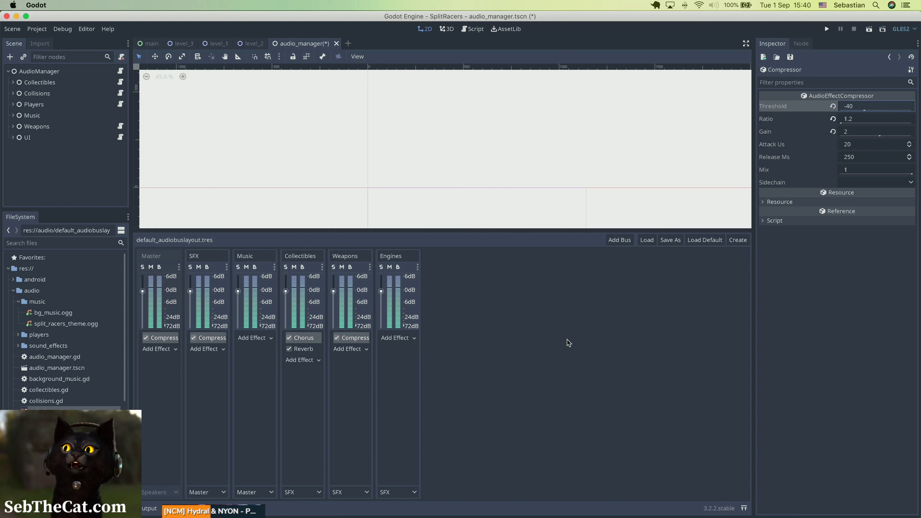
{"action": "key", "text": "super+s"}
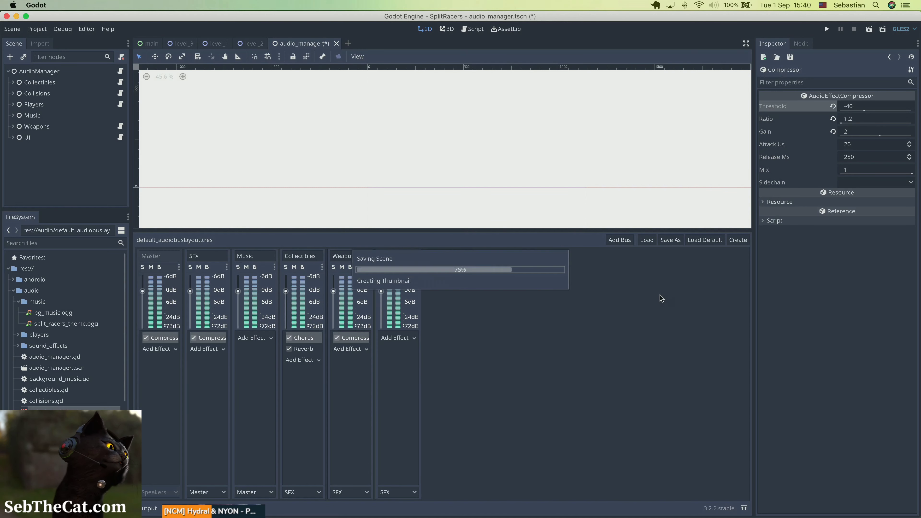
Change the Master compressor's threshold to -20 and its gain to 10, and save the scene.
{"action": "left_click", "coordinate": [852, 106]}
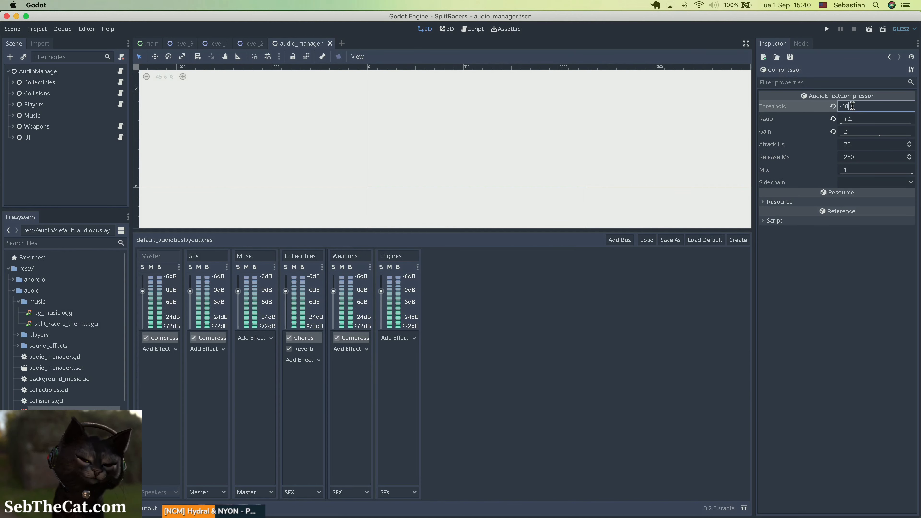
{"action": "key", "text": "BackSpace"}
{"action": "key", "text": "BackSpace"}
{"action": "type", "text": "20"}
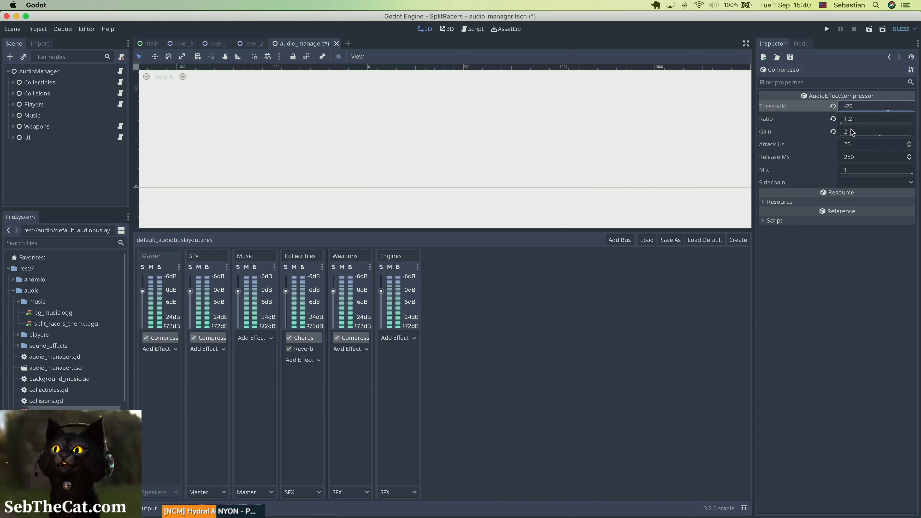
{"action": "left_click", "coordinate": [852, 132]}
{"action": "type", "text": "10"}
{"action": "key", "text": "Return"}
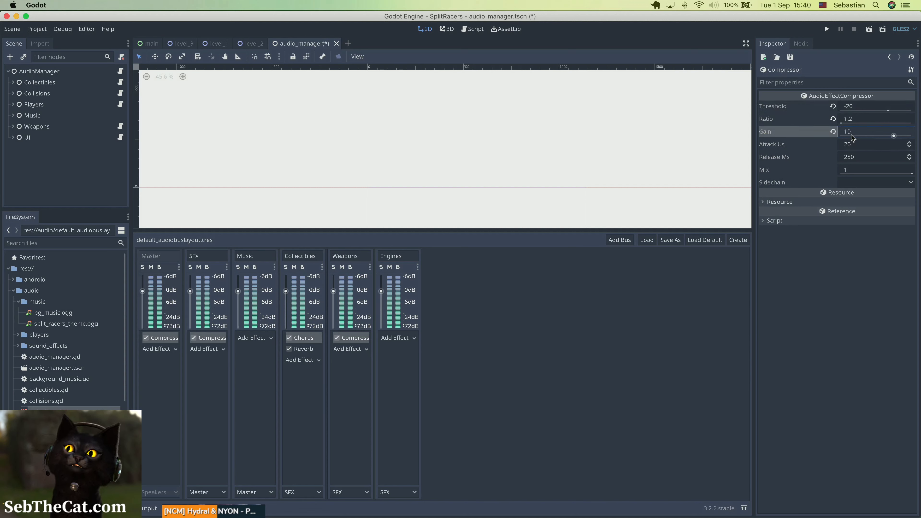
{"action": "key", "text": "super+s"}
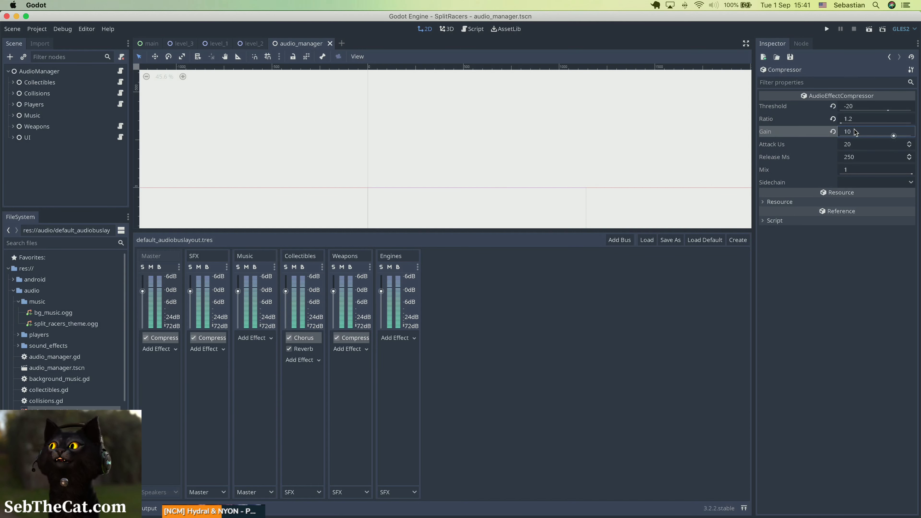
Set the Master compressor's gain to 4 and save the scene.
{"action": "left_click", "coordinate": [854, 134]}
{"action": "type", "text": "4"}
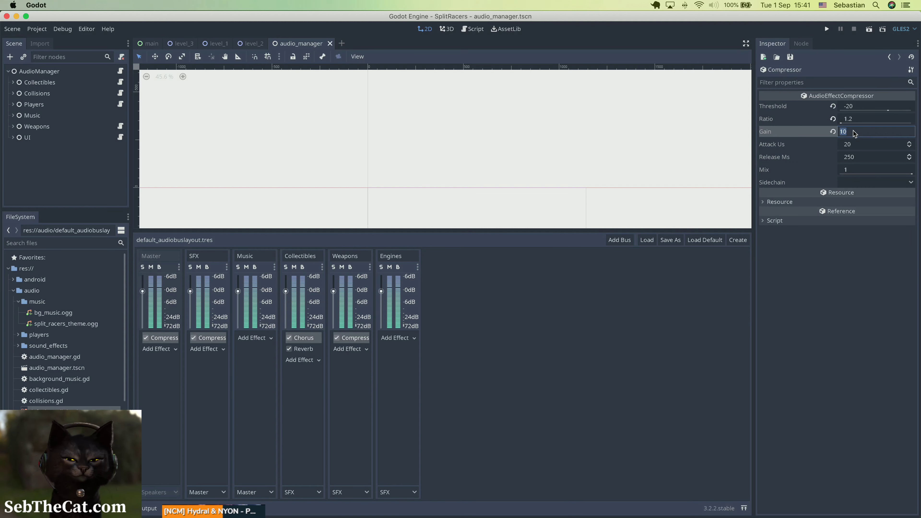
{"action": "key", "text": "Return"}
{"action": "key", "text": "super+s"}
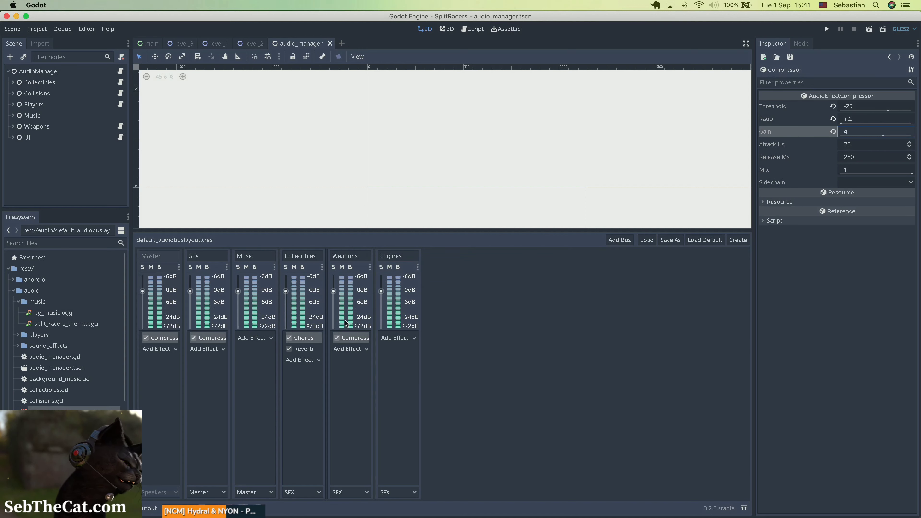
Add a Distortion effect to the Engines bus and set its mode to LoFi.
{"action": "left_click", "coordinate": [408, 339]}
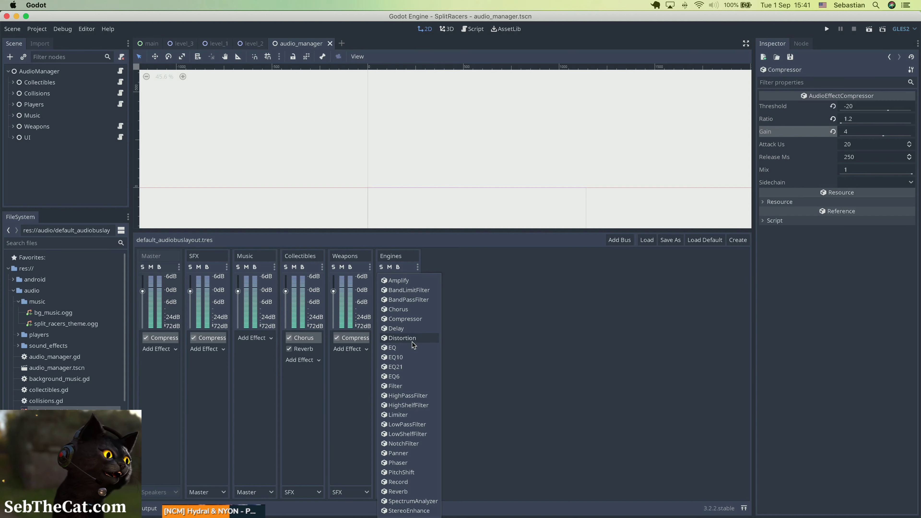
{"action": "left_click", "coordinate": [413, 341]}
{"action": "left_click", "coordinate": [404, 339]}
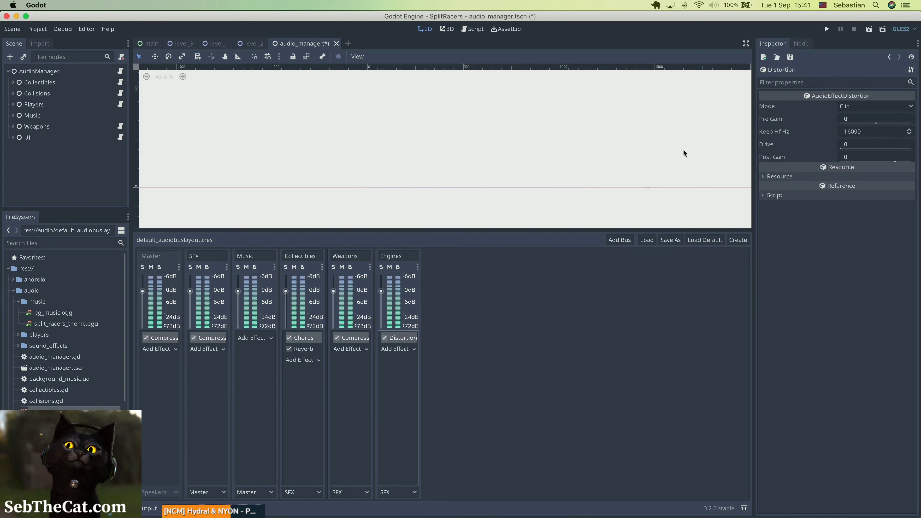
{"action": "left_click", "coordinate": [862, 108]}
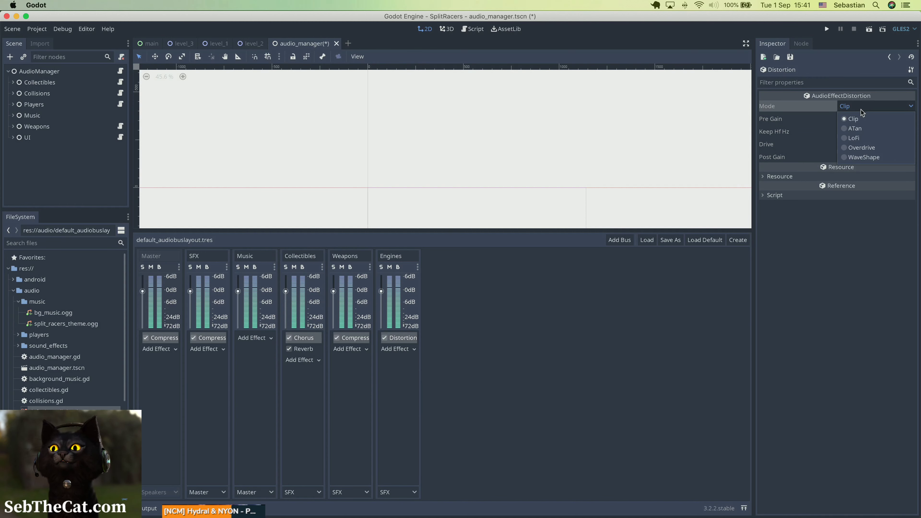
{"action": "left_click", "coordinate": [849, 138]}
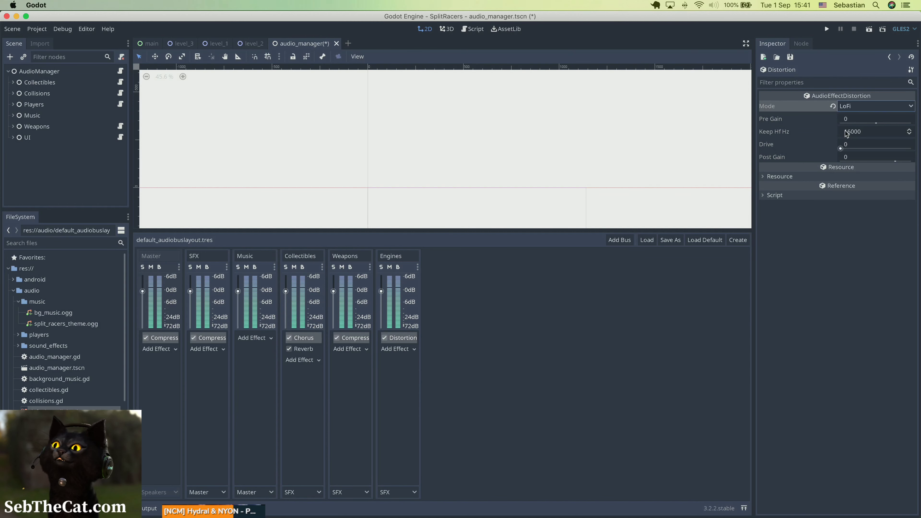
Set the Engines distortion's pre gain to 2 and its drive to 0.5, and save the scene.
{"action": "left_click", "coordinate": [853, 121]}
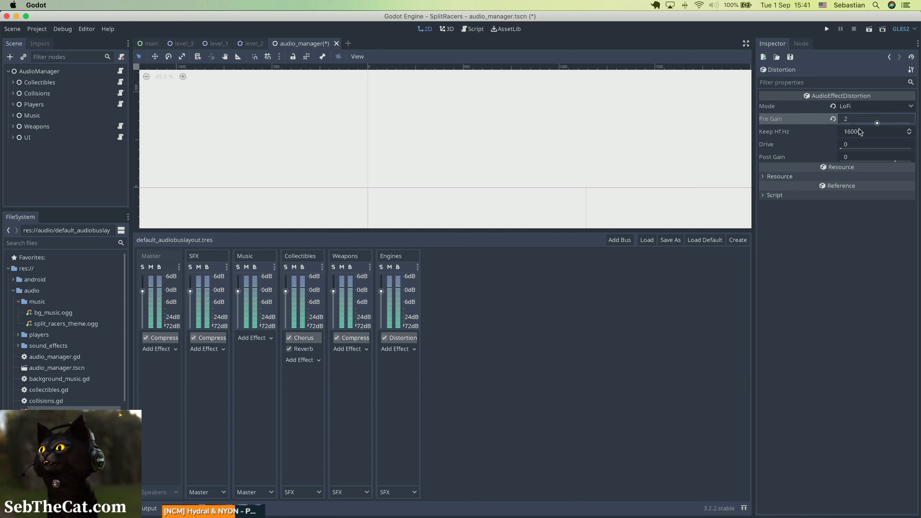
{"action": "left_click", "coordinate": [855, 146]}
{"action": "type", "text": "2"}
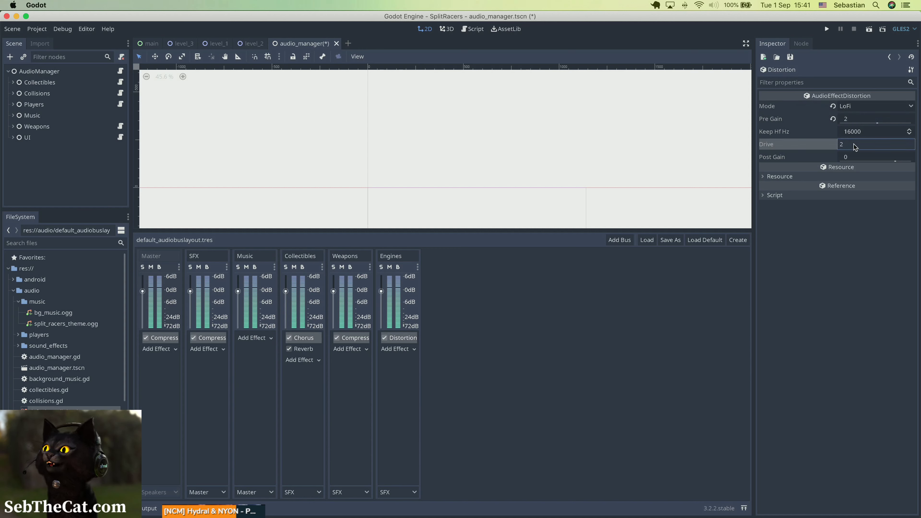
{"action": "key", "text": "Return"}
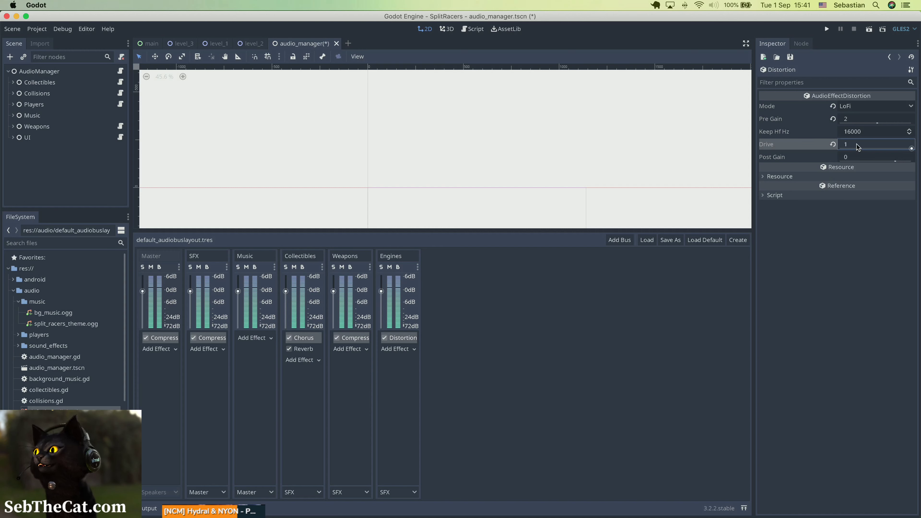
{"action": "left_click", "coordinate": [856, 144]}
{"action": "type", "text": "0.5"}
{"action": "key", "text": "Return"}
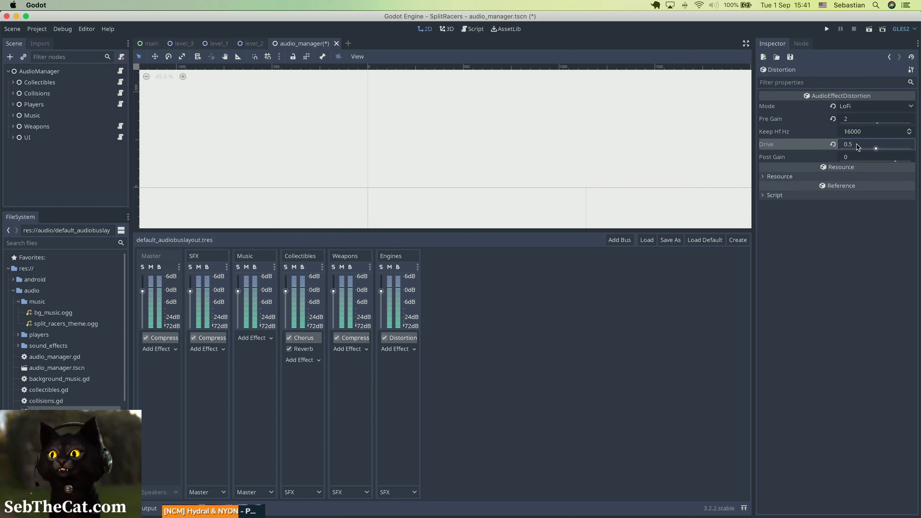
{"action": "key", "text": "super+s"}
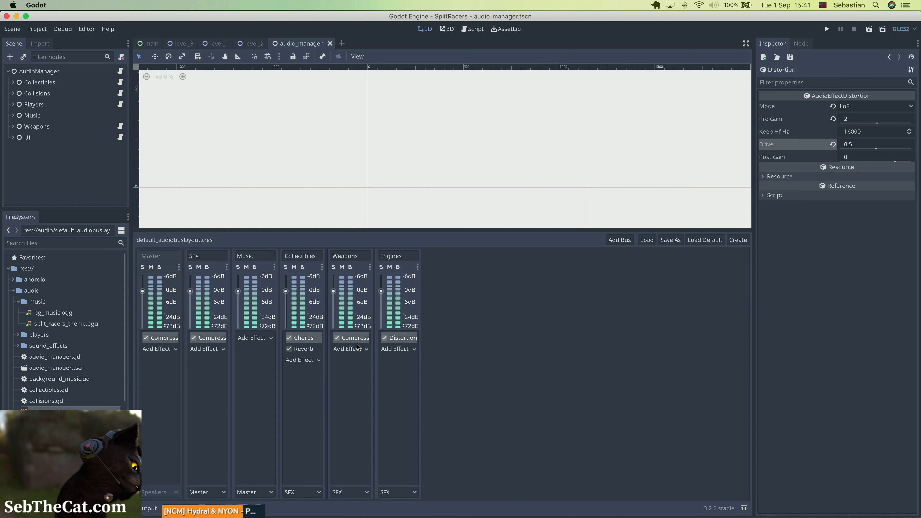
{"action": "left_click", "coordinate": [348, 349]}
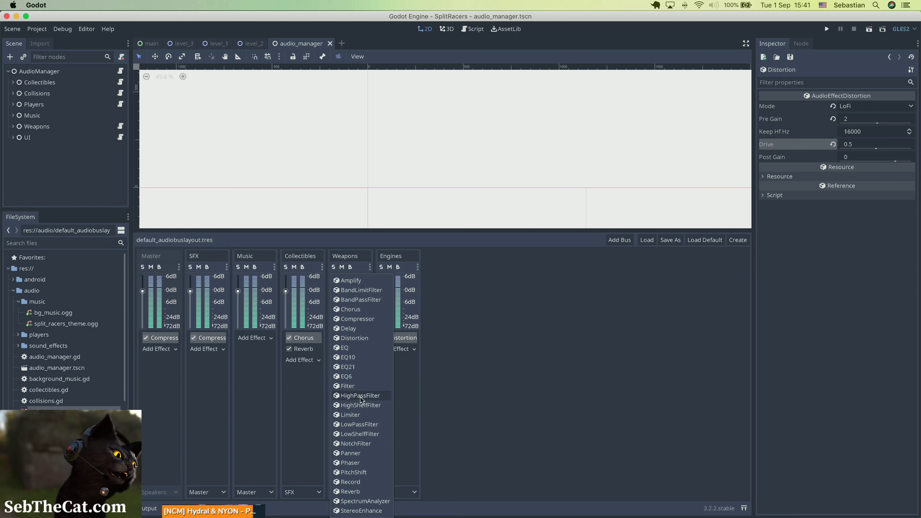
{"action": "left_click", "coordinate": [359, 405]}
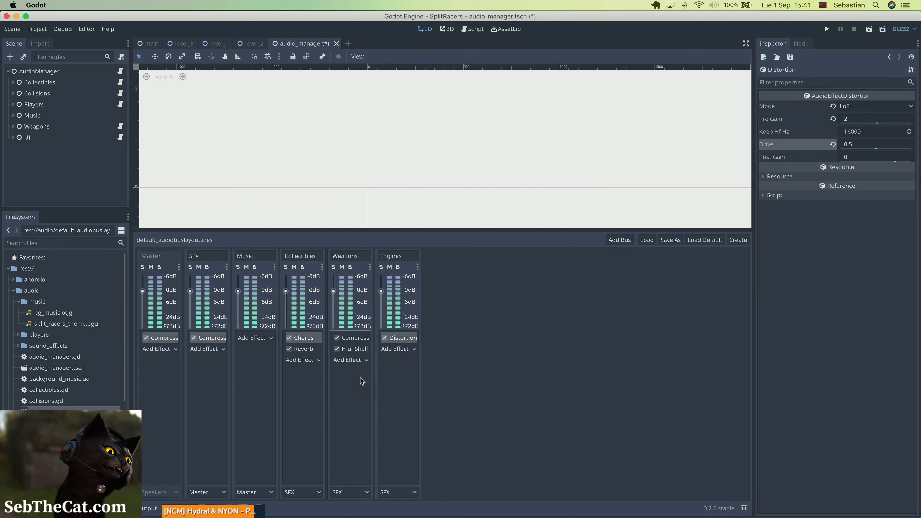
{"action": "left_click", "coordinate": [357, 349]}
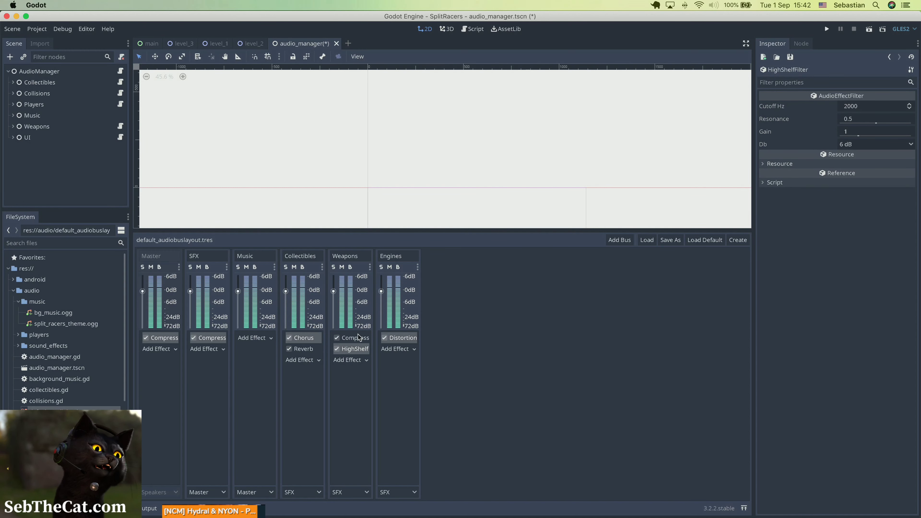
{"action": "right_click", "coordinate": [351, 353]}
{"action": "left_click", "coordinate": [363, 363]}
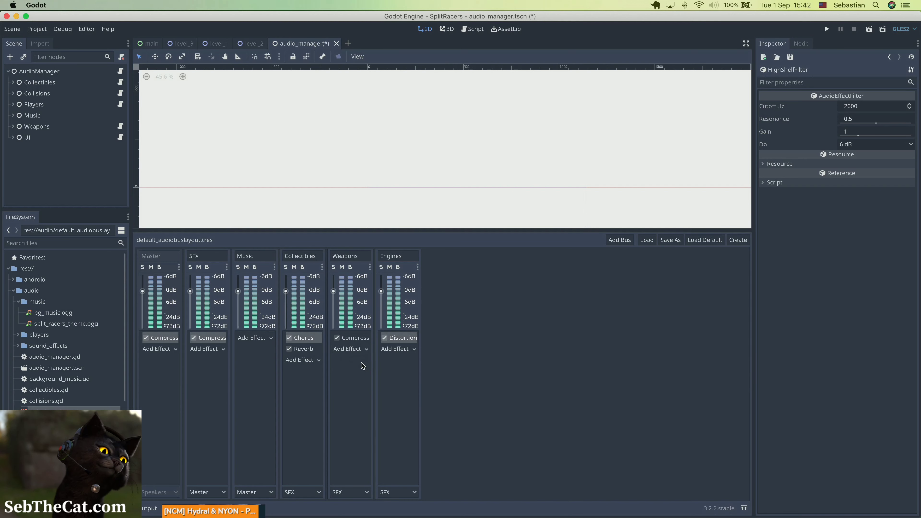
Add a Filter effect to the Weapons bus and open its properties.
{"action": "left_click", "coordinate": [355, 349]}
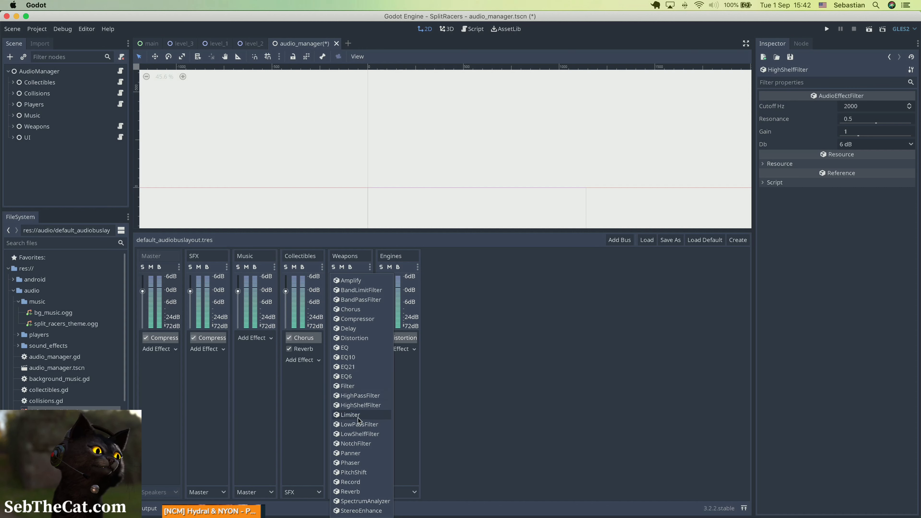
{"action": "left_click", "coordinate": [351, 388]}
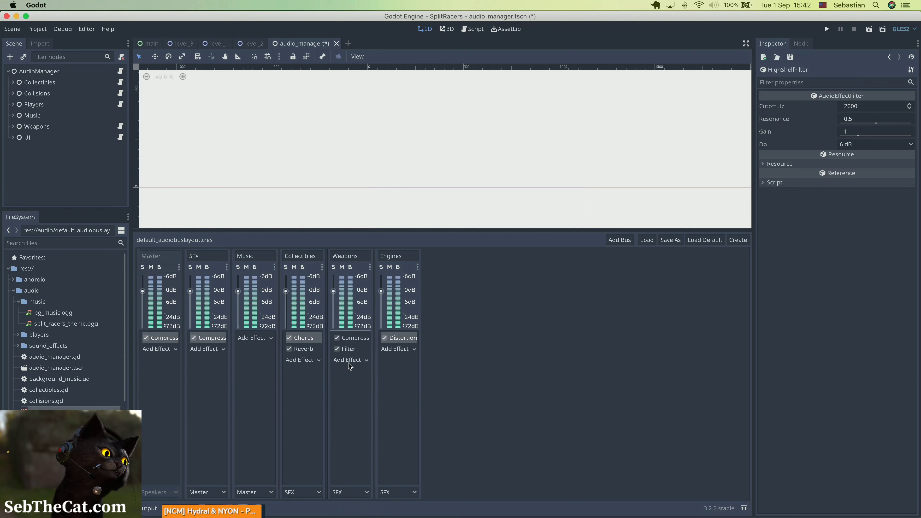
{"action": "left_click", "coordinate": [350, 349]}
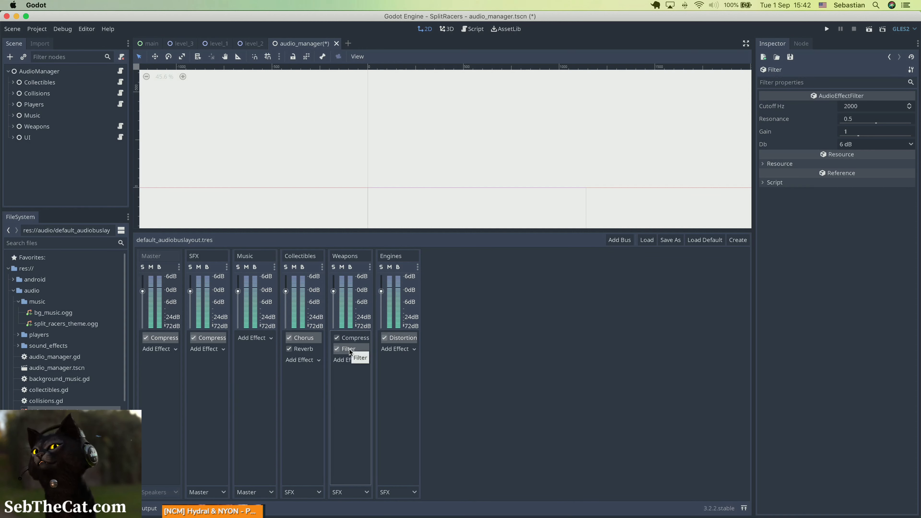
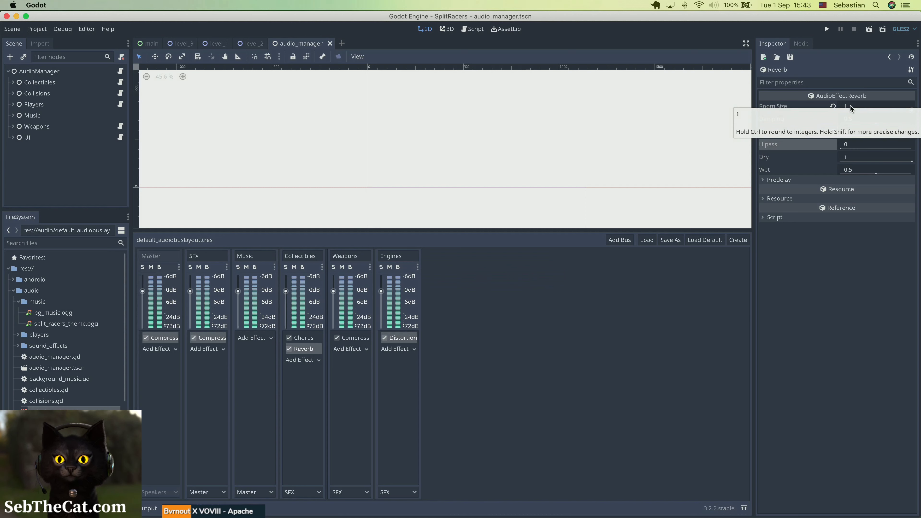
Set the Collectibles reverb's room size to 0.5 and save the scene.
{"action": "left_click", "coordinate": [851, 108]}
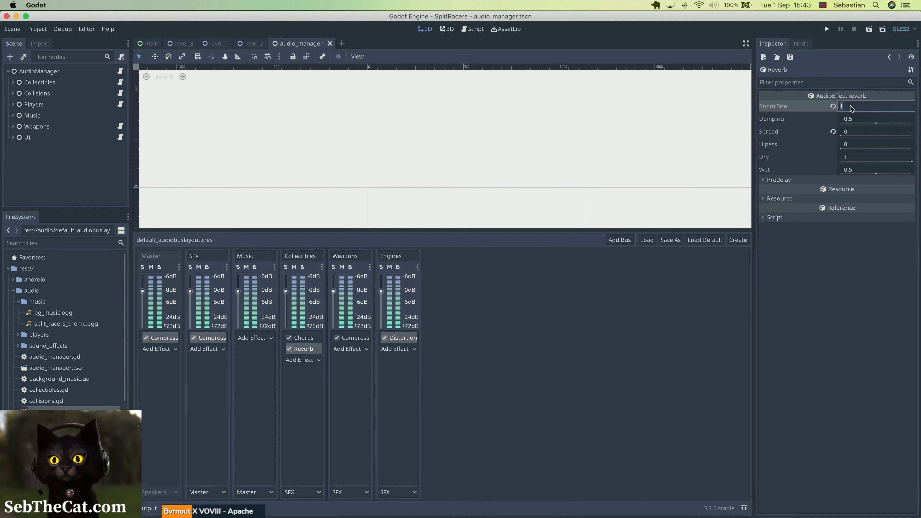
{"action": "type", "text": "0.5"}
{"action": "key", "text": "Return"}
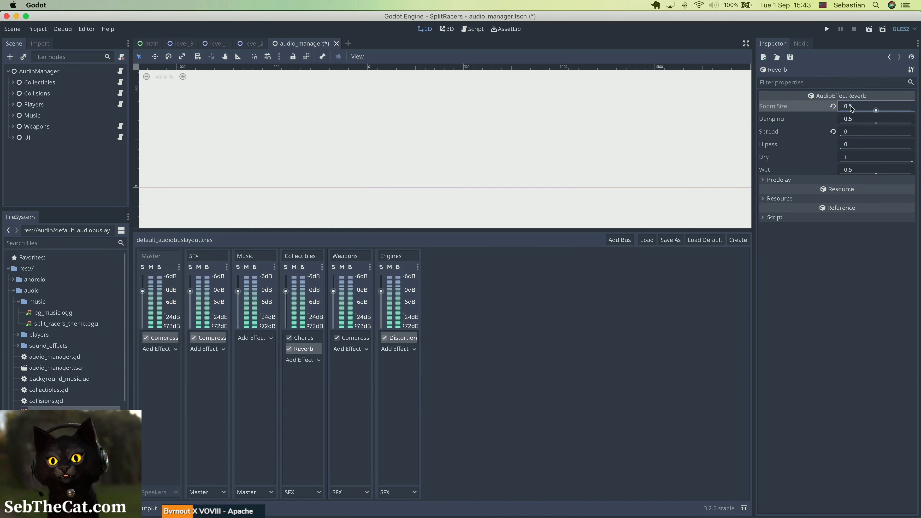
{"action": "key", "text": "super+s"}
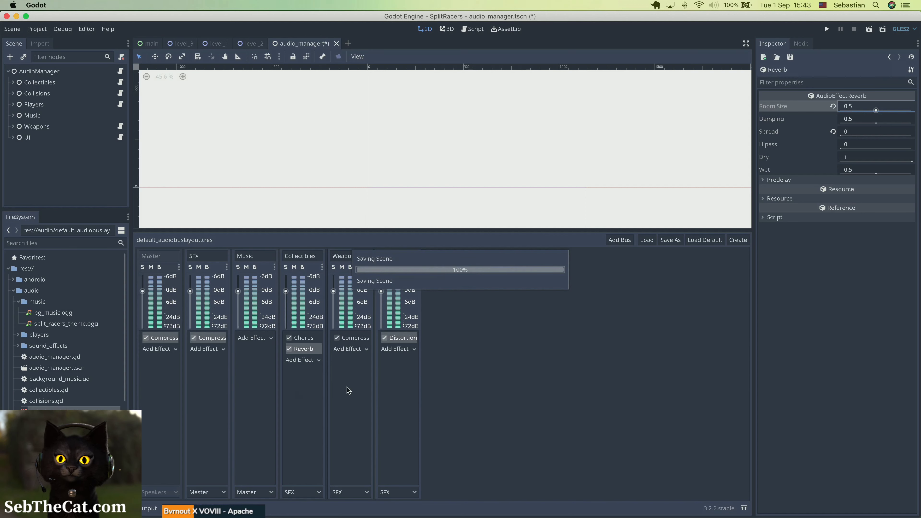
Add a Reverb effect to the Weapons bus after its compressor.
{"action": "left_click", "coordinate": [351, 350]}
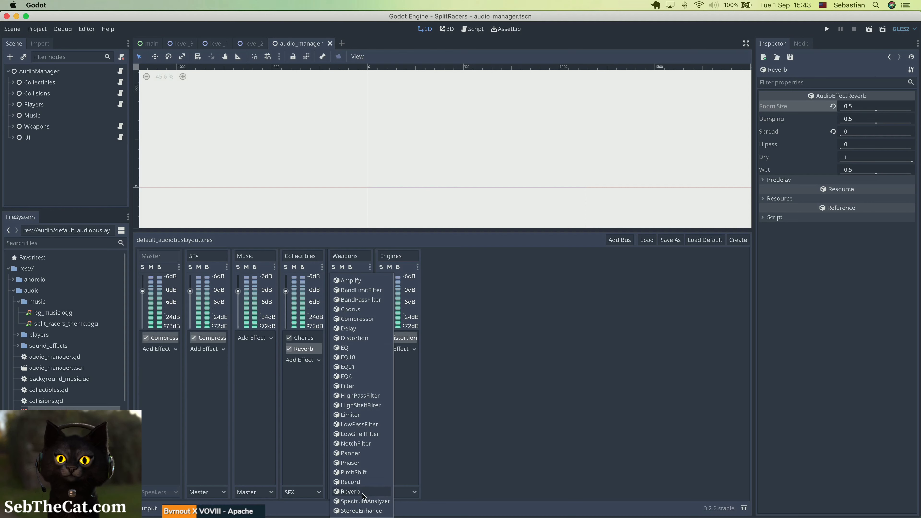
{"action": "left_click", "coordinate": [364, 491]}
{"action": "left_click", "coordinate": [347, 349]}
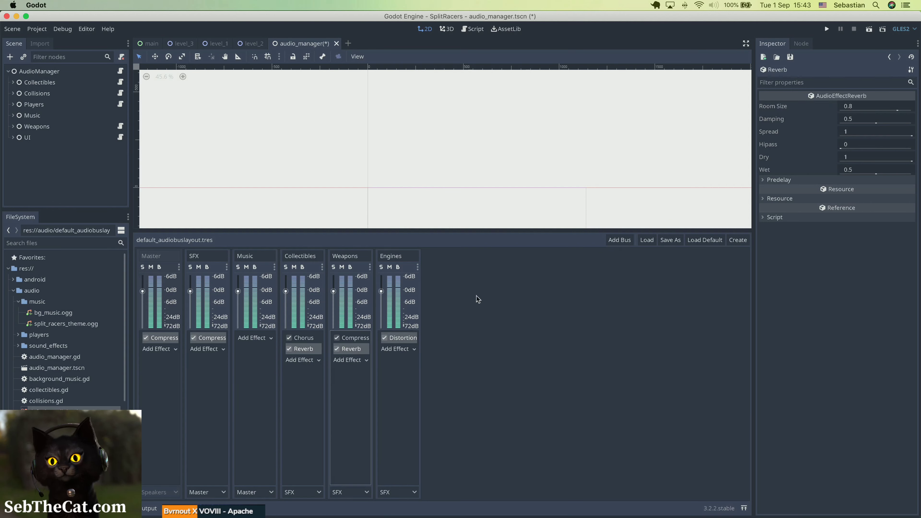
Set the Weapons reverb's room size to 0.3 and its wet level to 0.3, and save the scene.
{"action": "left_click", "coordinate": [855, 109]}
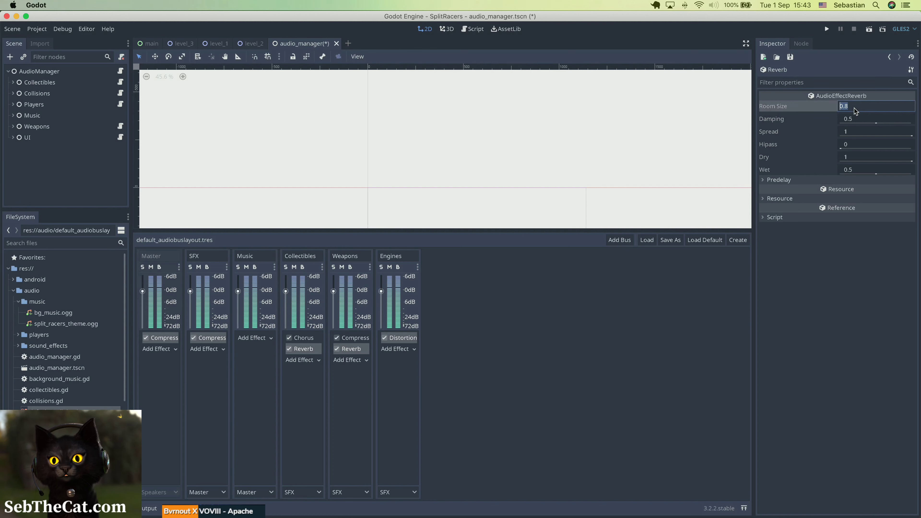
{"action": "type", "text": "0.3"}
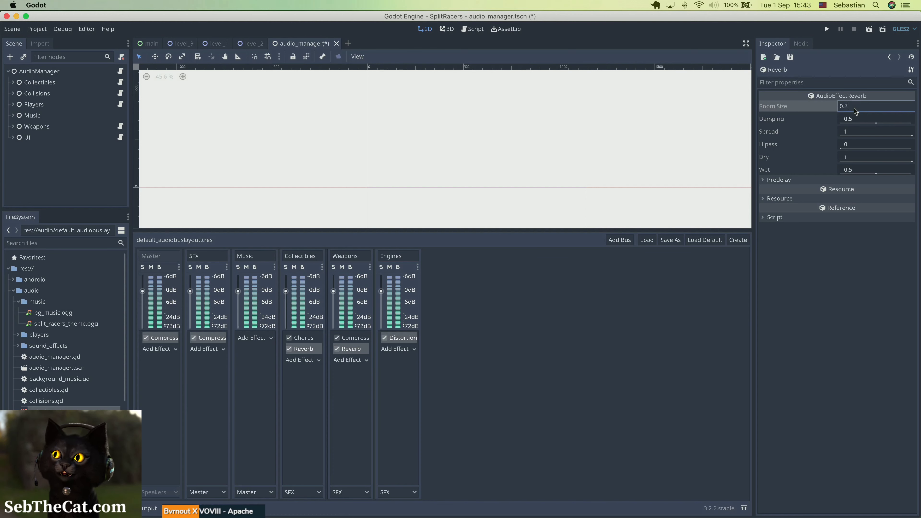
{"action": "key", "text": "Return"}
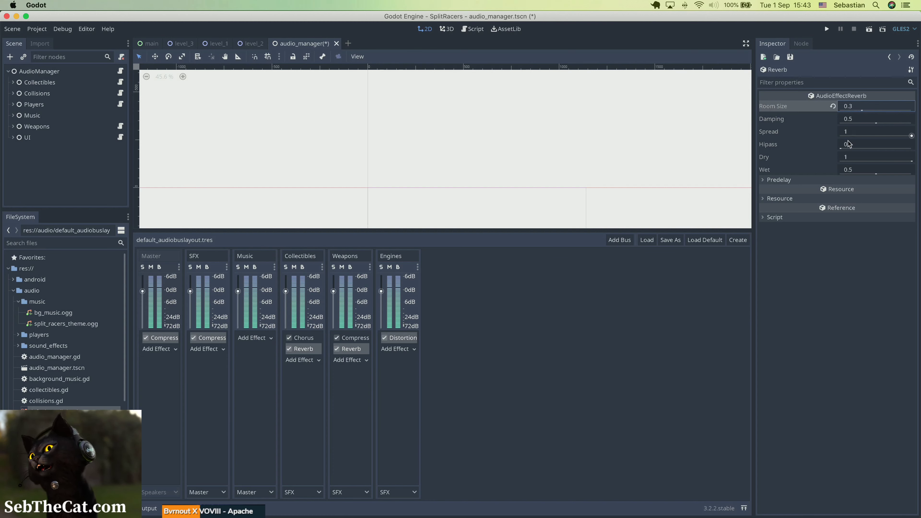
{"action": "left_click", "coordinate": [863, 170]}
{"action": "type", "text": "0.3"}
{"action": "key", "text": "Return"}
{"action": "key", "text": "super+s"}
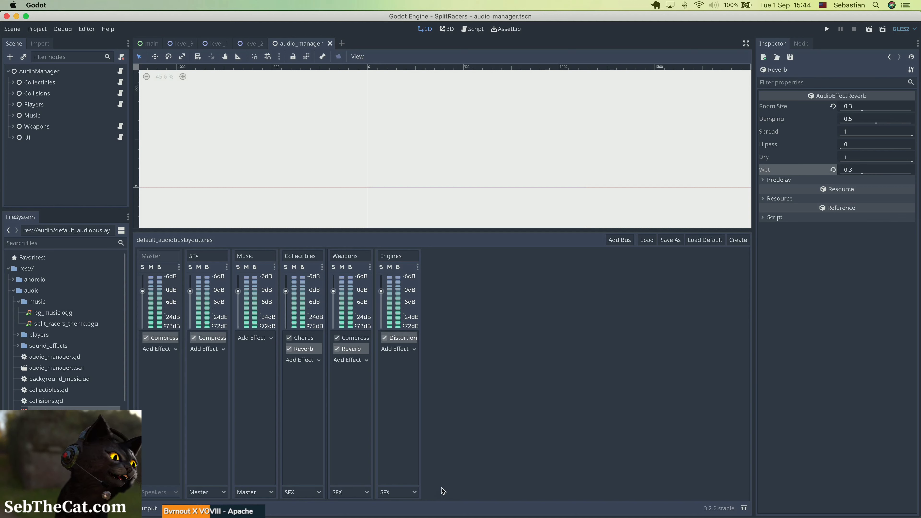
{"action": "key", "text": "super+s"}
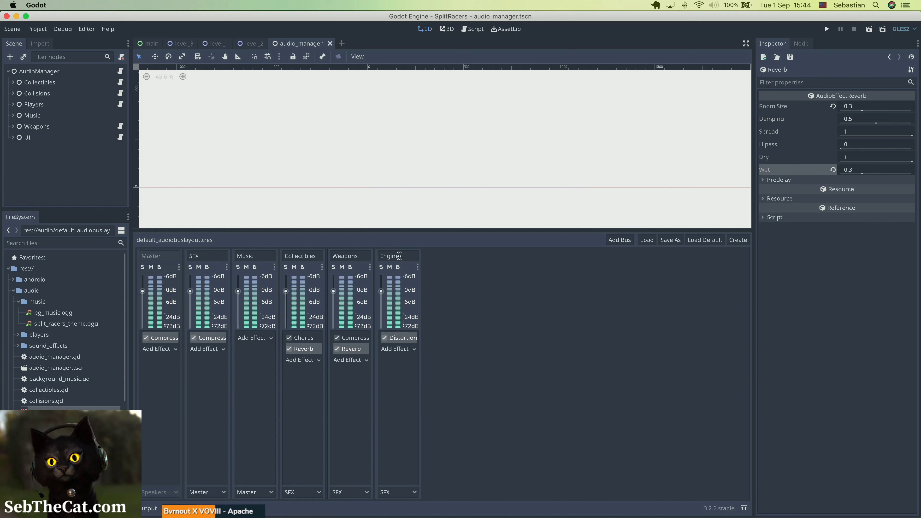
Rename the Engines bus to Physical.
{"action": "double_click", "coordinate": [387, 256]}
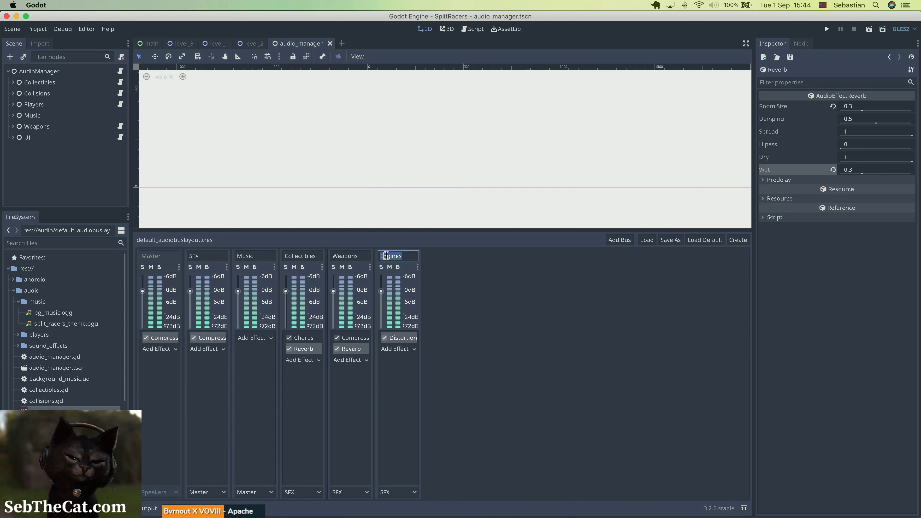
{"action": "type", "text": "P"}
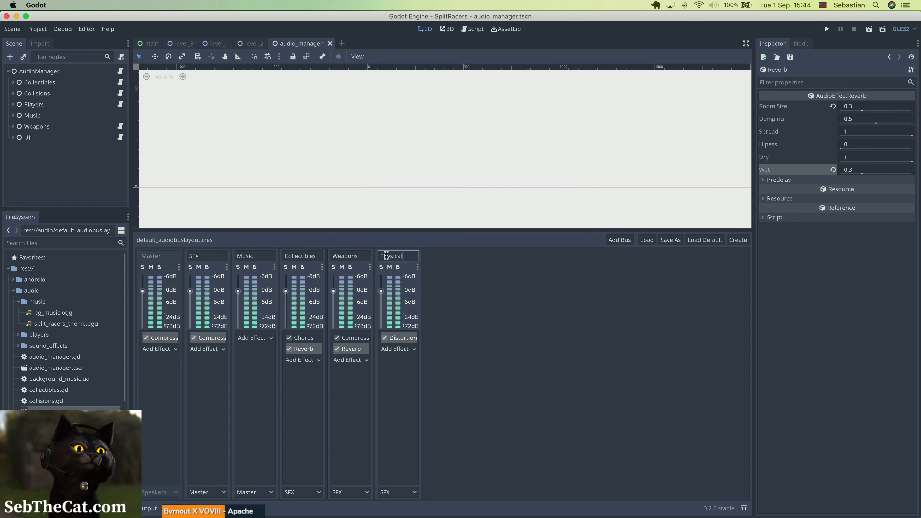
{"action": "type", "text": "hysical"}
{"action": "key", "text": "Return"}
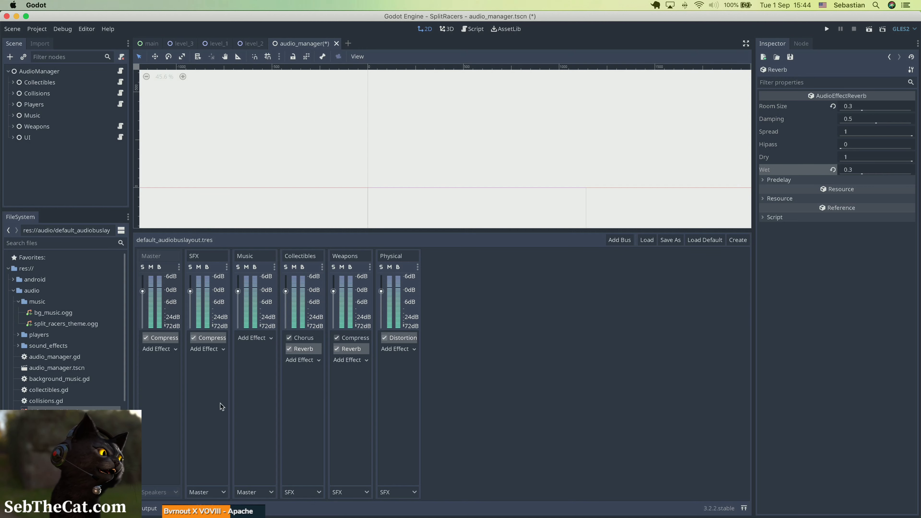
Route the CollectStarSound player under Collectibles to the Collectibles bus and save the scene.
{"action": "left_click", "coordinate": [13, 83]}
{"action": "left_click", "coordinate": [45, 94]}
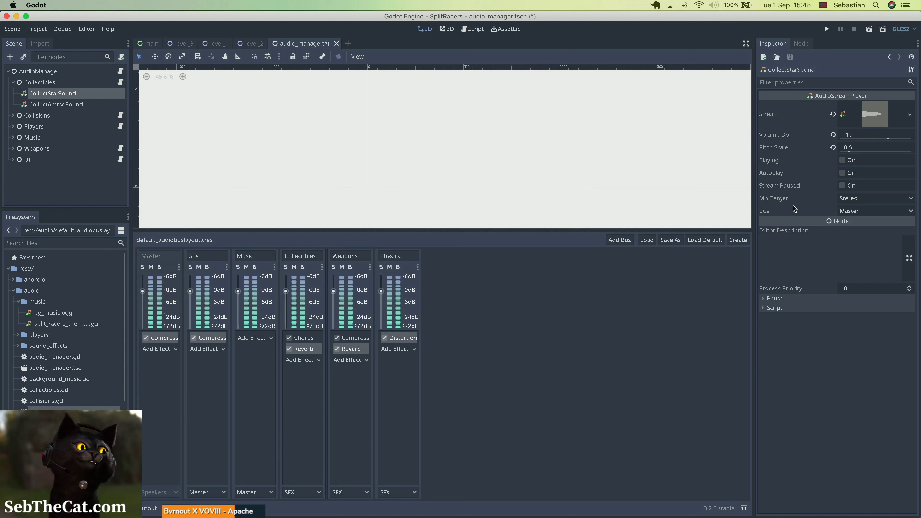
{"action": "left_click", "coordinate": [860, 212]}
{"action": "left_click", "coordinate": [861, 248]}
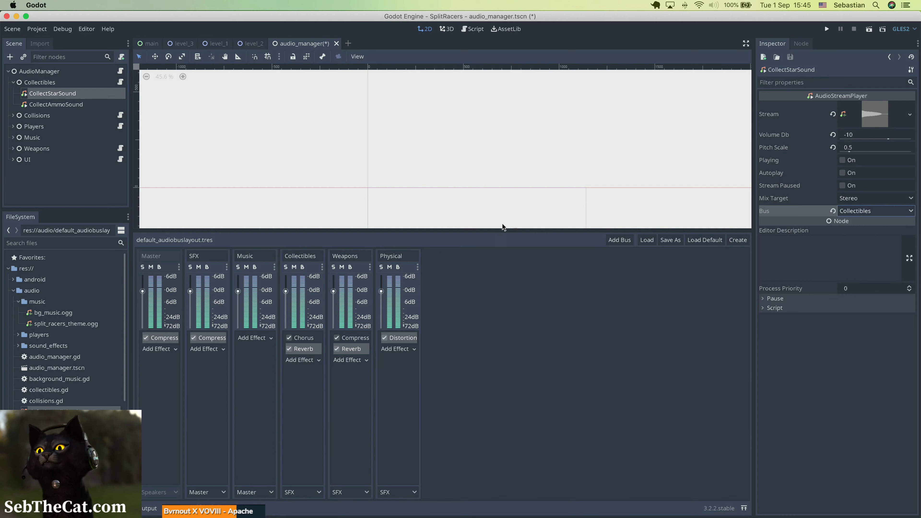
{"action": "key", "text": "super+s"}
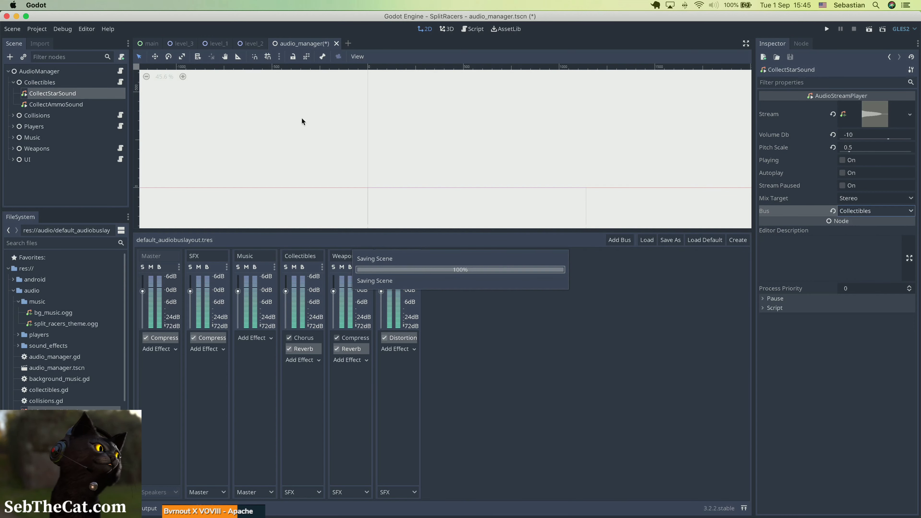
Route the CollectAmmoSound player to the Collectibles bus.
{"action": "double_click", "coordinate": [51, 105]}
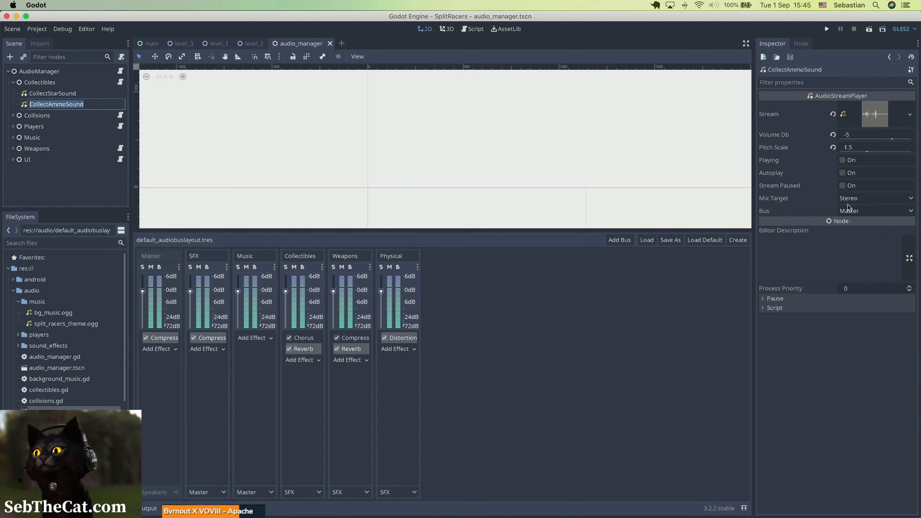
{"action": "left_click", "coordinate": [849, 212]}
{"action": "left_click", "coordinate": [857, 253]}
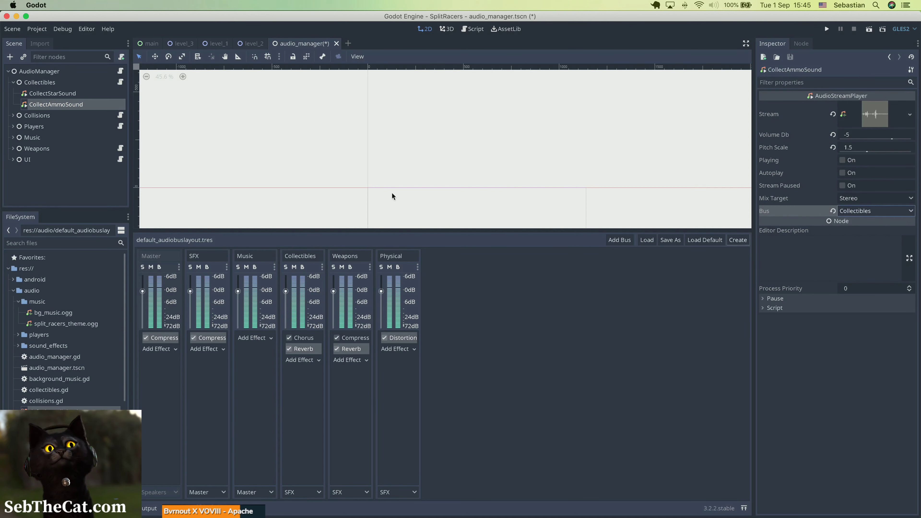
Route EnvironmentCollisionSound and PlayerCollisionSound under Collisions together to the Physical bus and save the scene.
{"action": "left_click", "coordinate": [13, 115]}
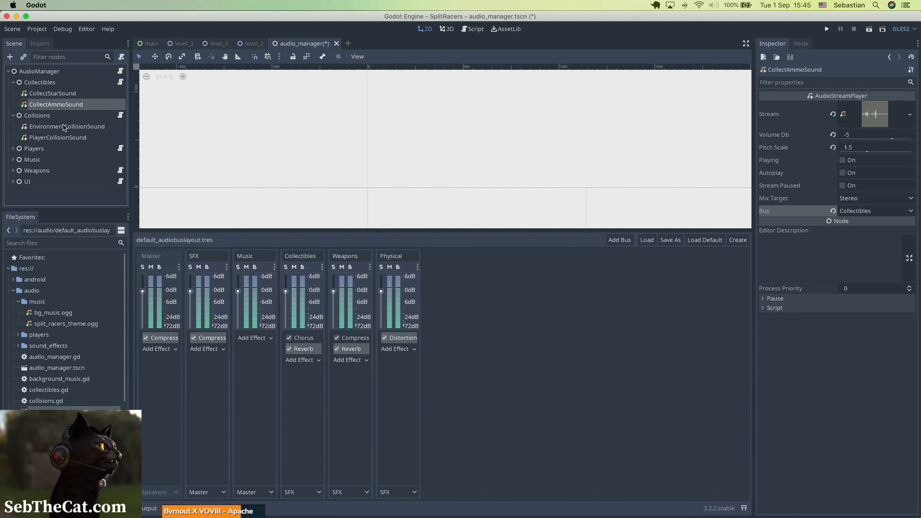
{"action": "left_click", "coordinate": [63, 127]}
{"action": "left_click", "coordinate": [76, 137], "text": "shift"}
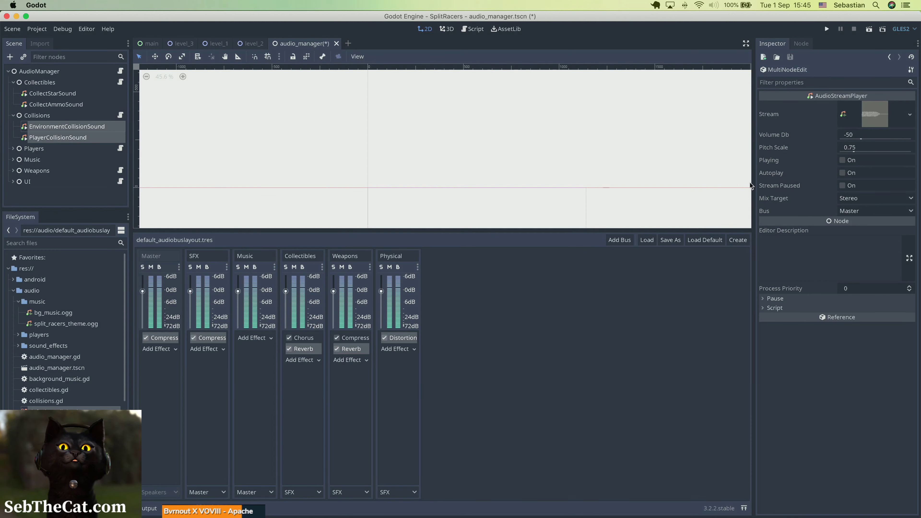
{"action": "left_click", "coordinate": [889, 212]}
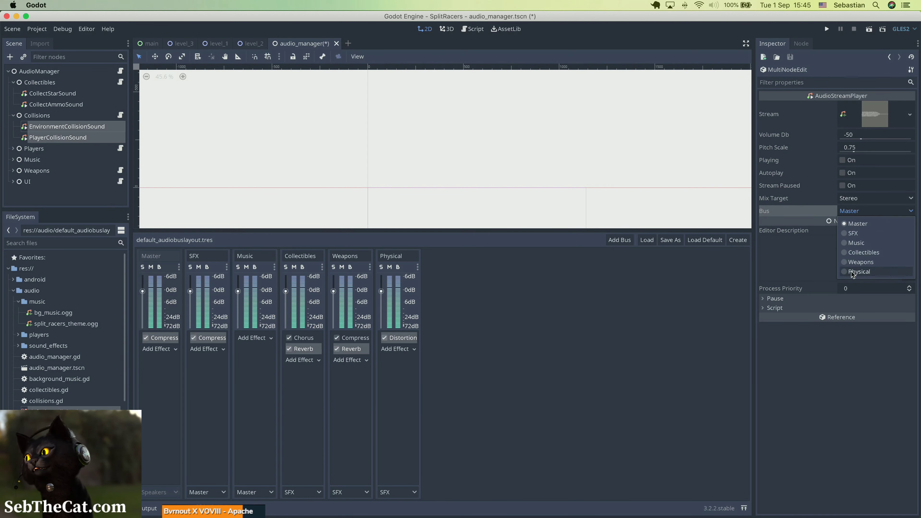
{"action": "left_click", "coordinate": [852, 273]}
{"action": "key", "text": "super+s"}
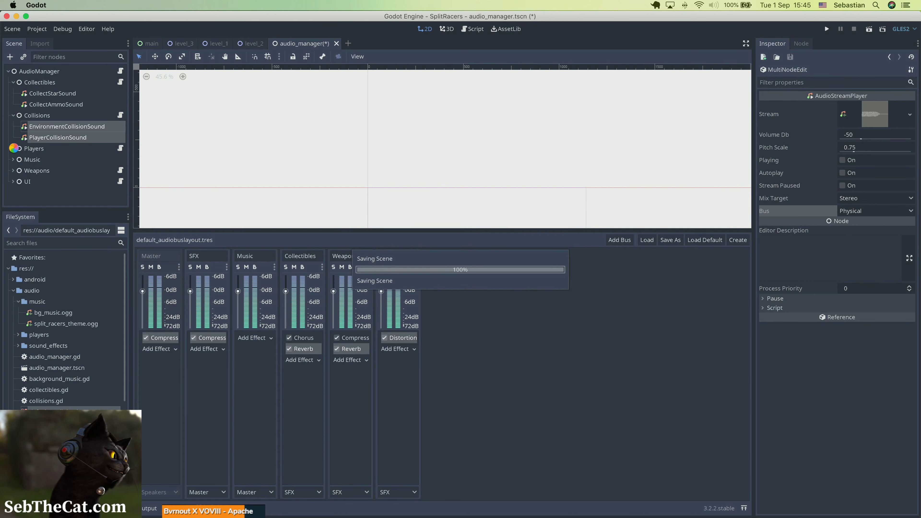
Route all six sounds under Players, from EngineSoundP1 through ChargeSoundP2, to the Physical bus and save the scene.
{"action": "left_click", "coordinate": [13, 148]}
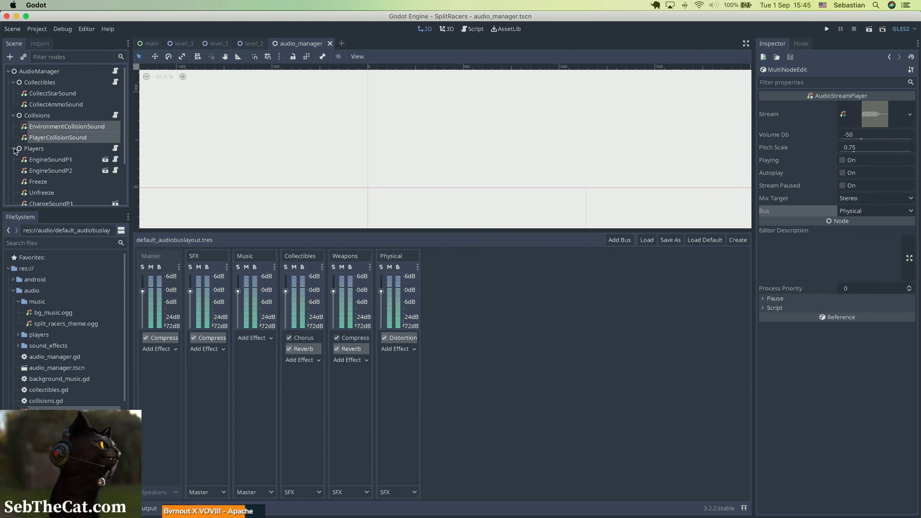
{"action": "left_click", "coordinate": [74, 160]}
{"action": "scroll", "coordinate": [69, 171], "scroll_direction": "down", "scroll_amount": 3}
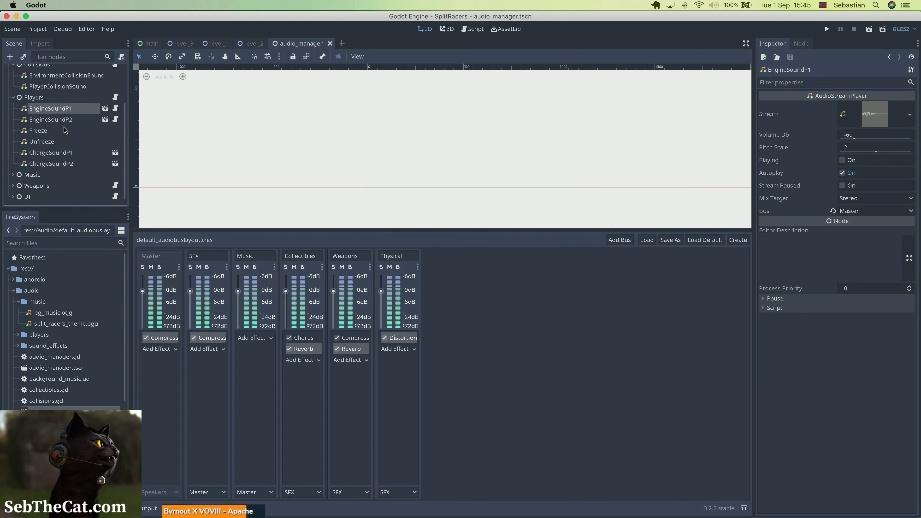
{"action": "left_click", "coordinate": [63, 164], "text": "shift"}
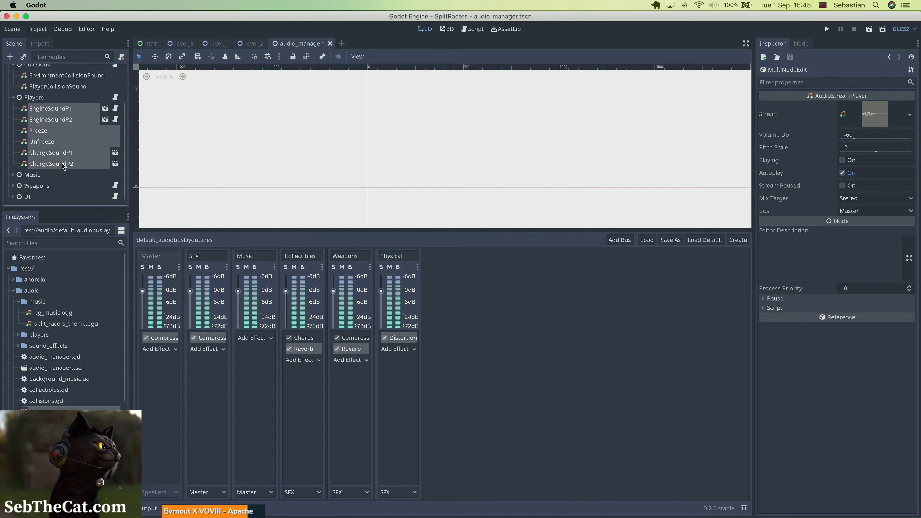
{"action": "left_click", "coordinate": [866, 214]}
{"action": "left_click", "coordinate": [847, 274]}
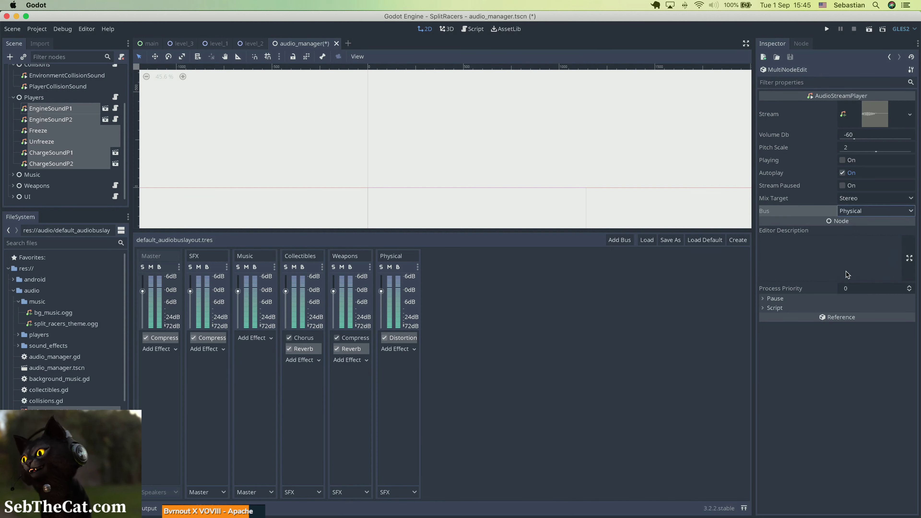
{"action": "key", "text": "super+s"}
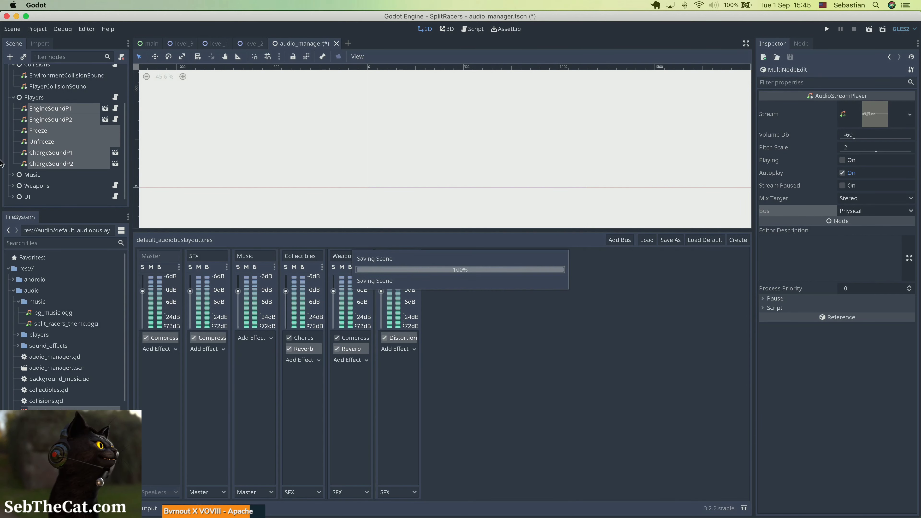
Route the BackgroundMusic player under Music to the Music bus.
{"action": "left_click", "coordinate": [14, 175]}
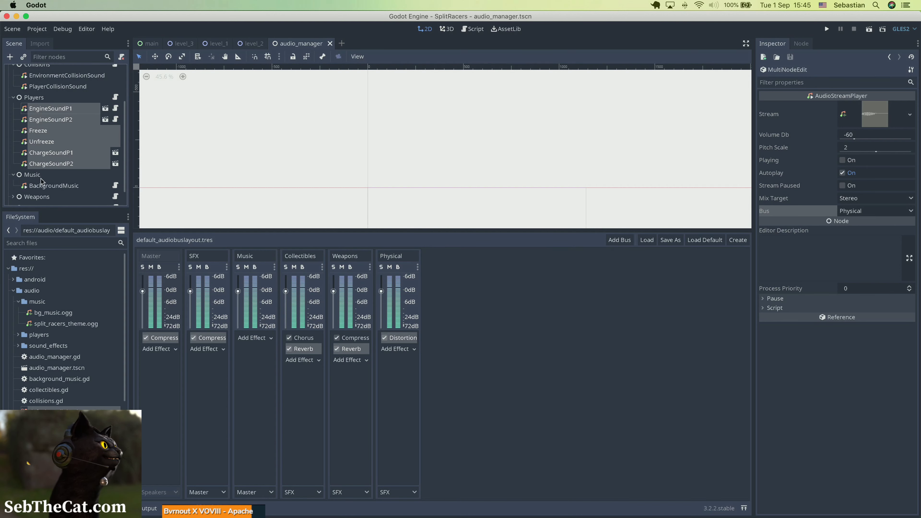
{"action": "left_click", "coordinate": [42, 185]}
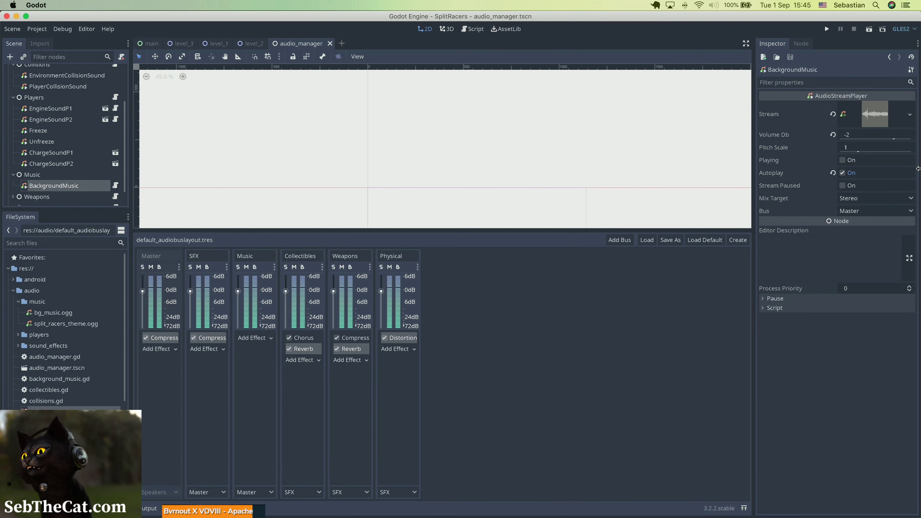
{"action": "left_click", "coordinate": [875, 210]}
{"action": "left_click", "coordinate": [863, 243]}
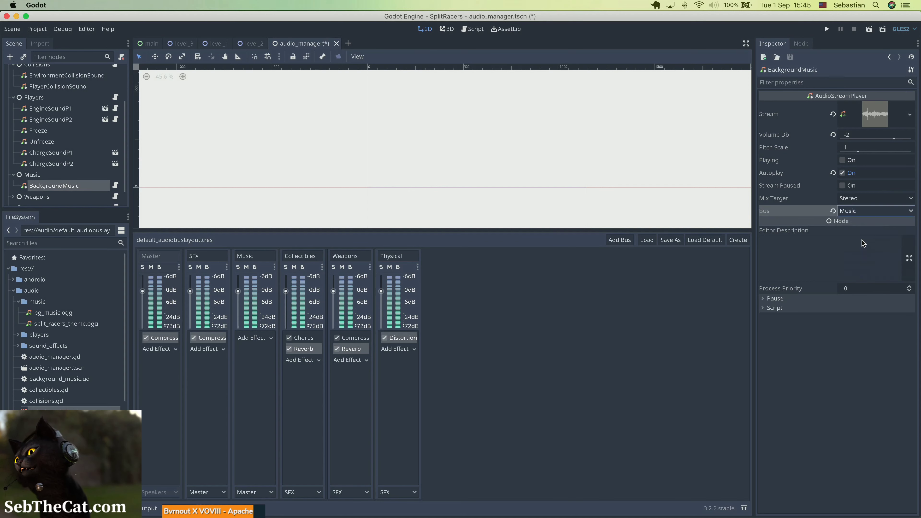
Route all seven sounds under Weapons, from MissileShoot through NinjaStarDie, to the Weapons bus and save the scene.
{"action": "left_click", "coordinate": [13, 197]}
{"action": "scroll", "coordinate": [31, 167], "scroll_direction": "down", "scroll_amount": 3}
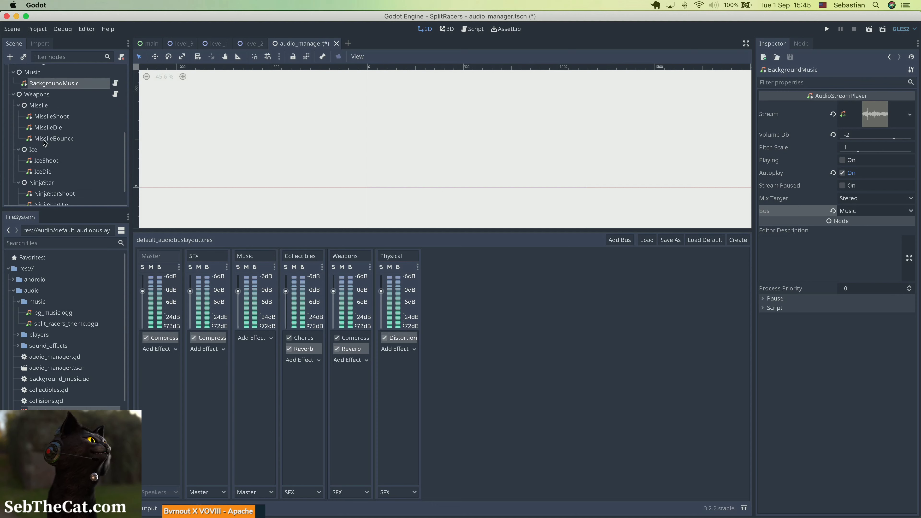
{"action": "left_click", "coordinate": [53, 116]}
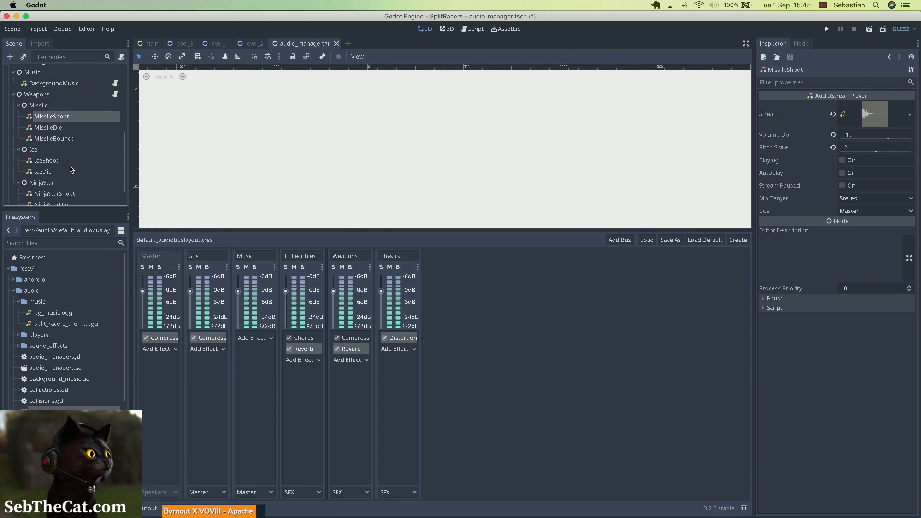
{"action": "left_click", "coordinate": [50, 139], "text": "shift"}
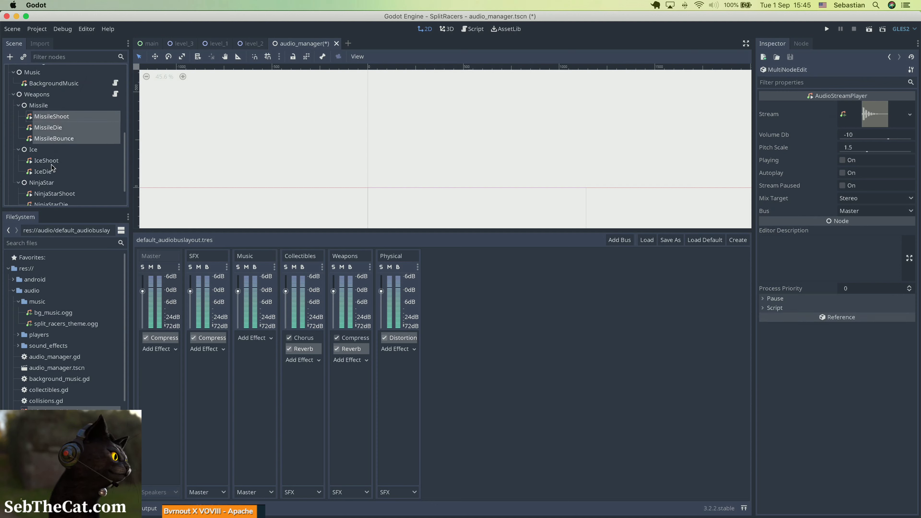
{"action": "left_click", "coordinate": [52, 164], "text": "super"}
{"action": "left_click", "coordinate": [53, 173], "text": "super"}
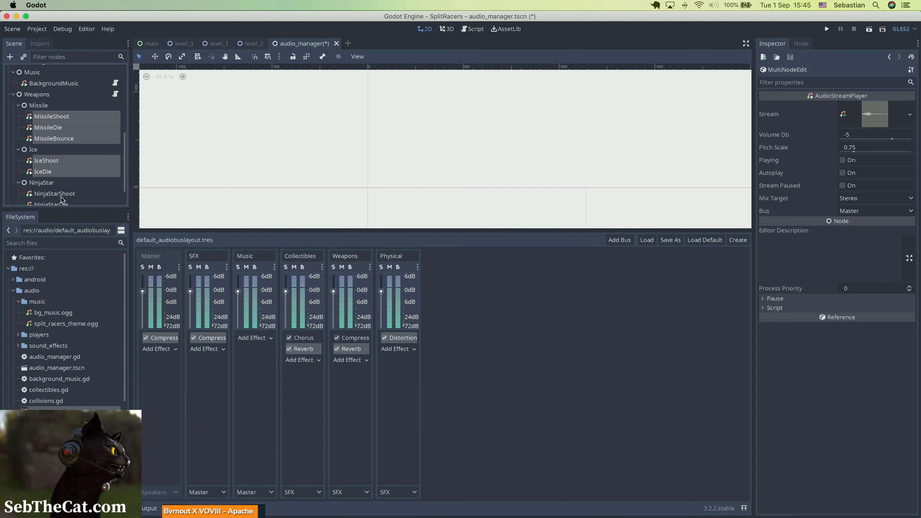
{"action": "left_click", "coordinate": [63, 196], "text": "super"}
{"action": "scroll", "coordinate": [56, 135], "scroll_direction": "down", "scroll_amount": 2}
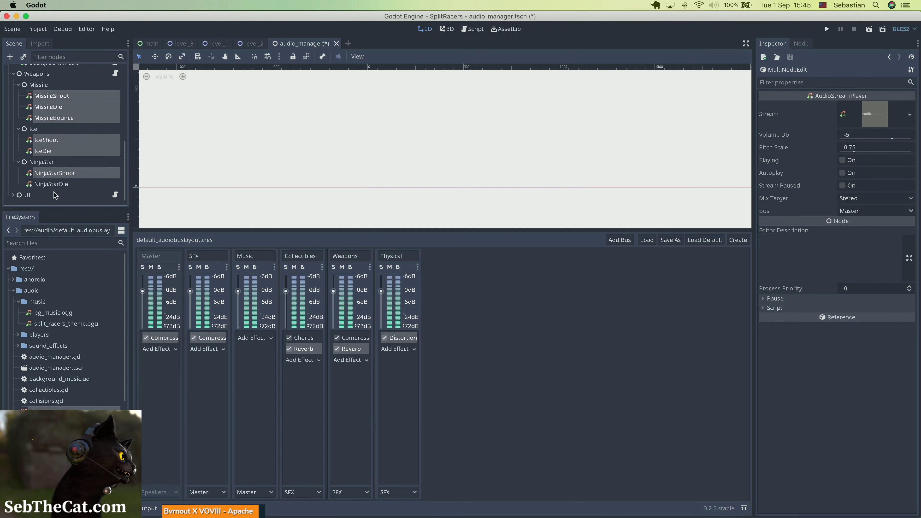
{"action": "left_click", "coordinate": [54, 186], "text": "super"}
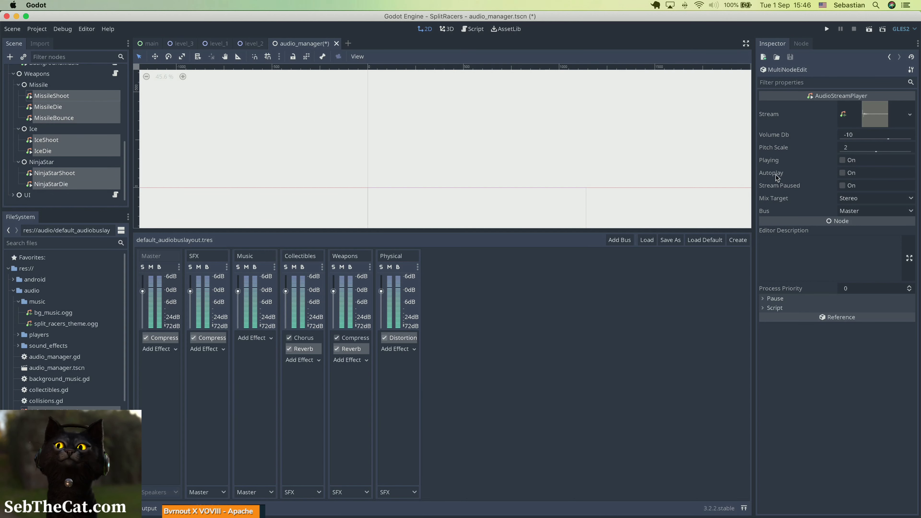
{"action": "left_click", "coordinate": [847, 212]}
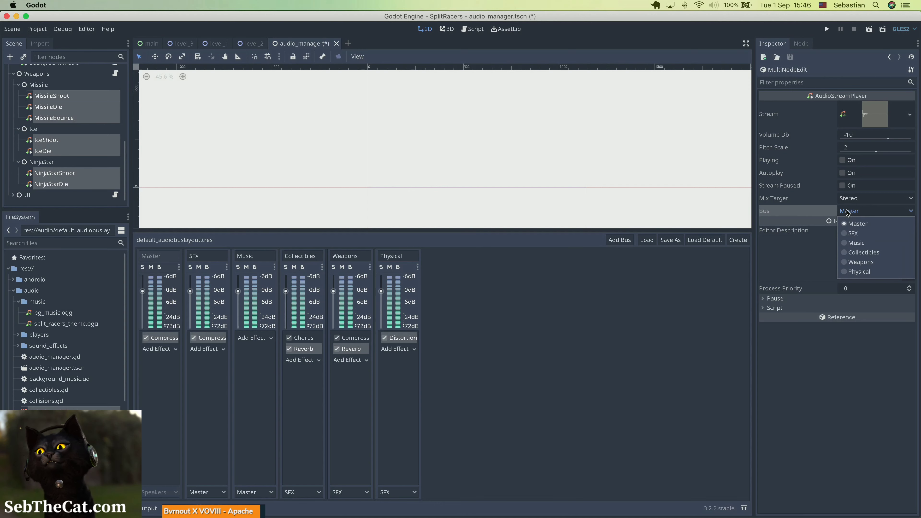
{"action": "left_click", "coordinate": [860, 263]}
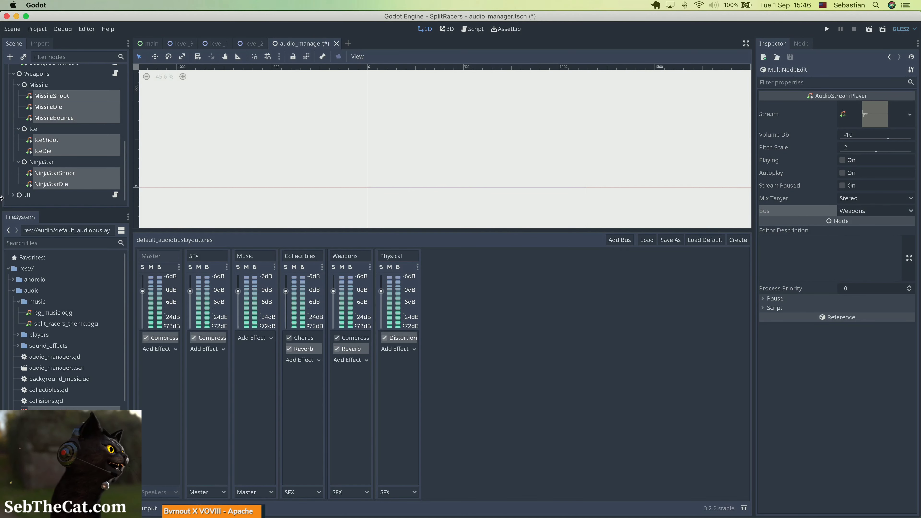
{"action": "key", "text": "super+s"}
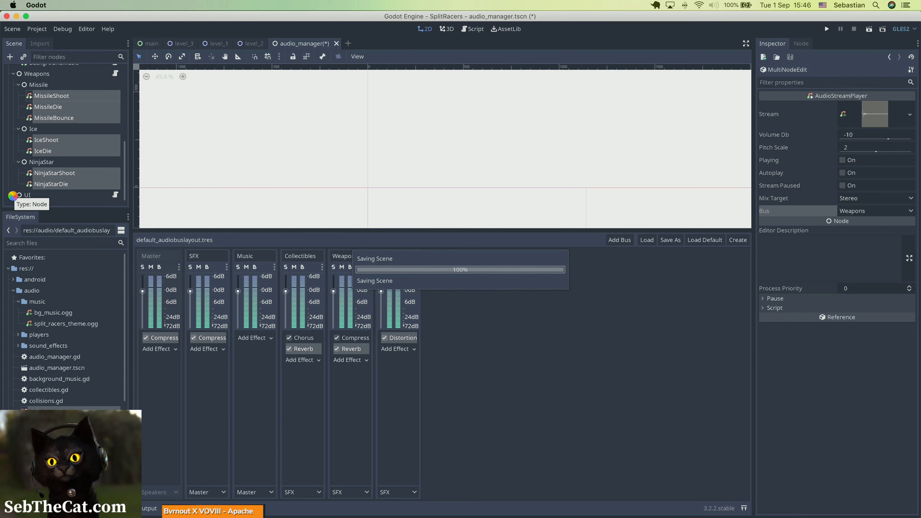
Route the Victory and GameStart players under UI together to the SFX bus and save the scene.
{"action": "scroll", "coordinate": [50, 175], "scroll_direction": "down", "scroll_amount": 2}
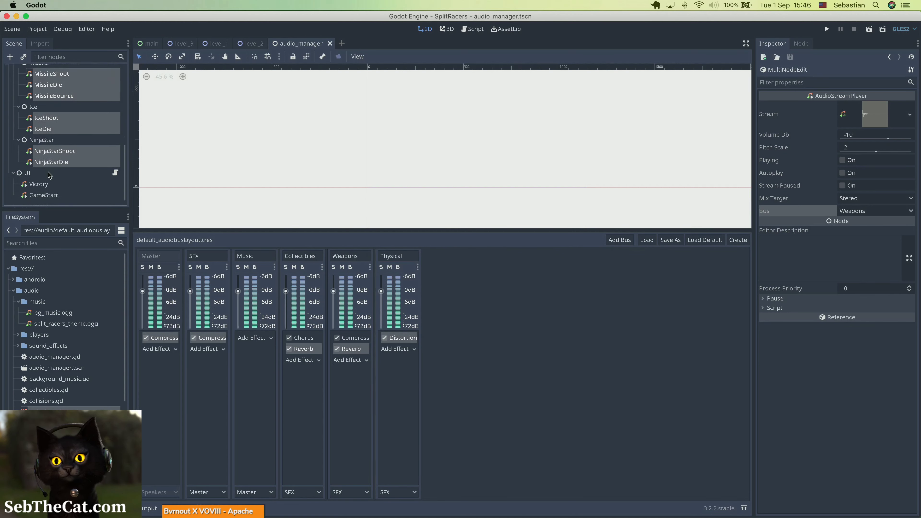
{"action": "left_click", "coordinate": [45, 185]}
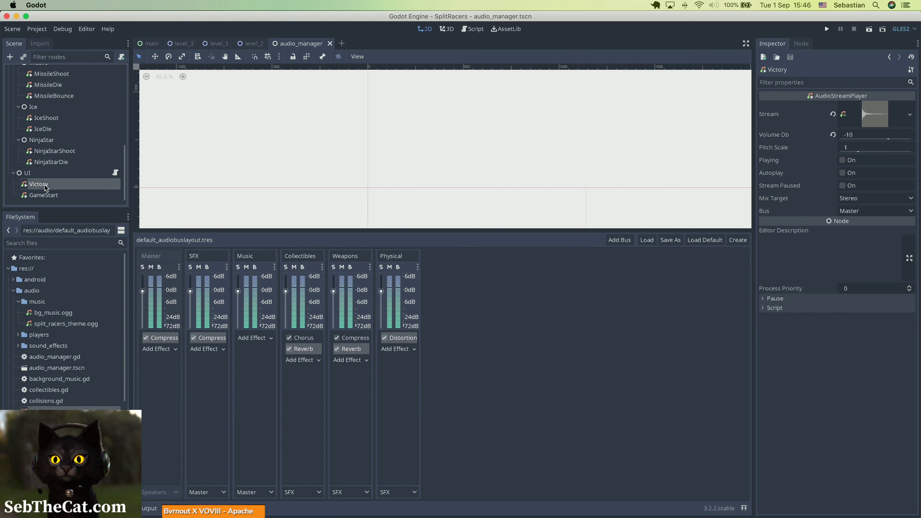
{"action": "left_click", "coordinate": [45, 196], "text": "shift"}
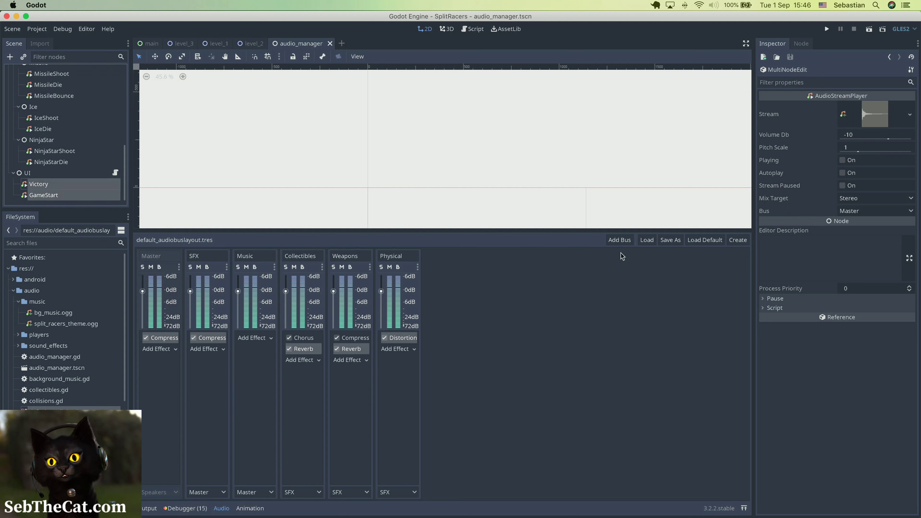
{"action": "left_click", "coordinate": [870, 211]}
{"action": "left_click", "coordinate": [852, 232]}
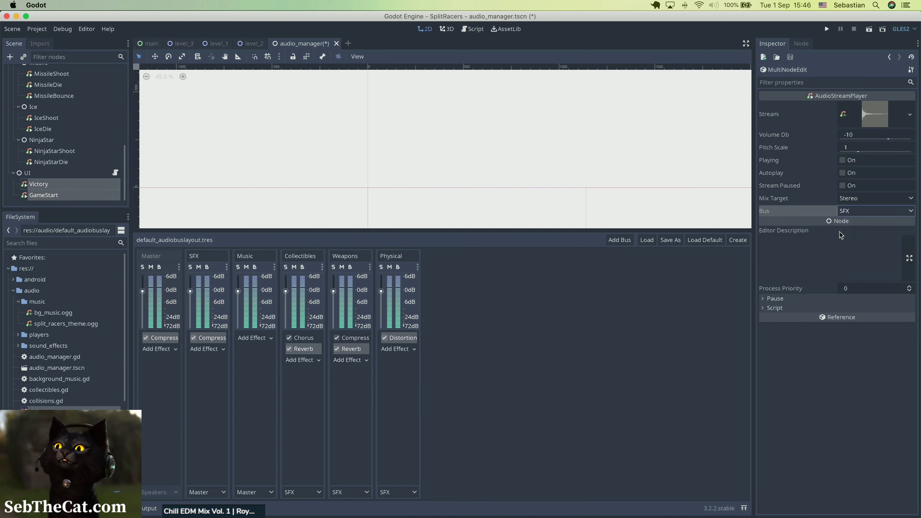
{"action": "key", "text": "super+s"}
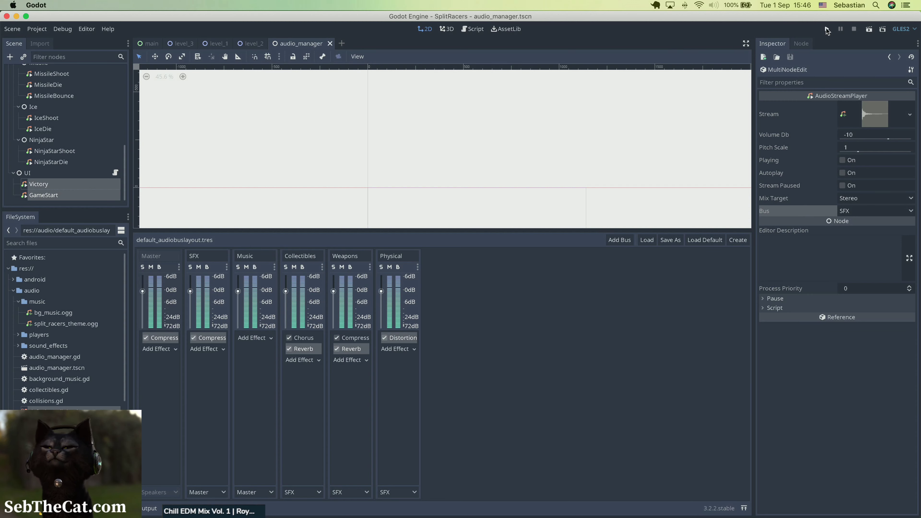
Run the project to test the game's sound through the new buses and close the game window.
{"action": "left_click", "coordinate": [827, 29]}
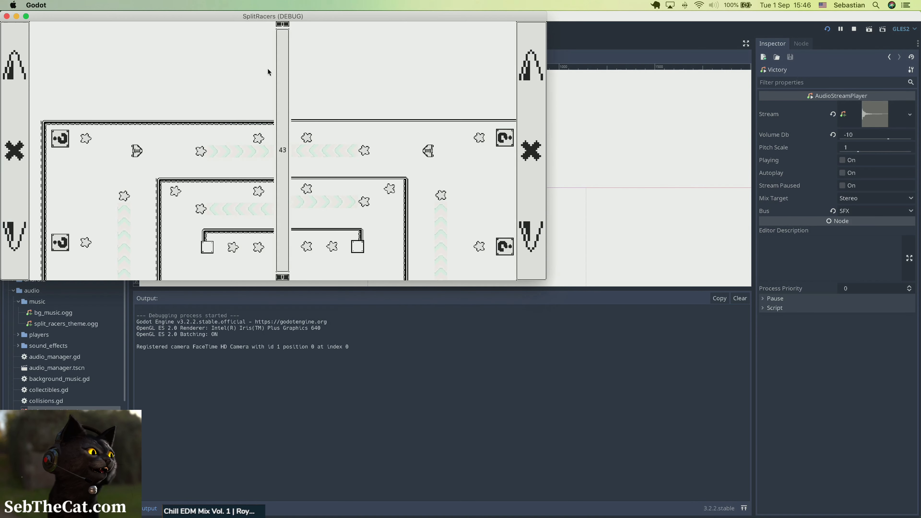
{"action": "left_click_drag", "start_coordinate": [247, 17], "coordinate": [323, 47]}
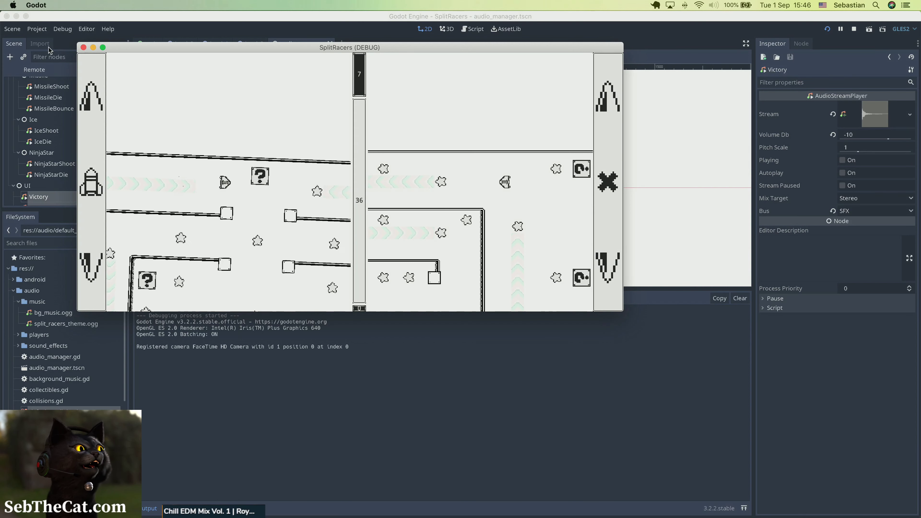
{"action": "left_click", "coordinate": [83, 48]}
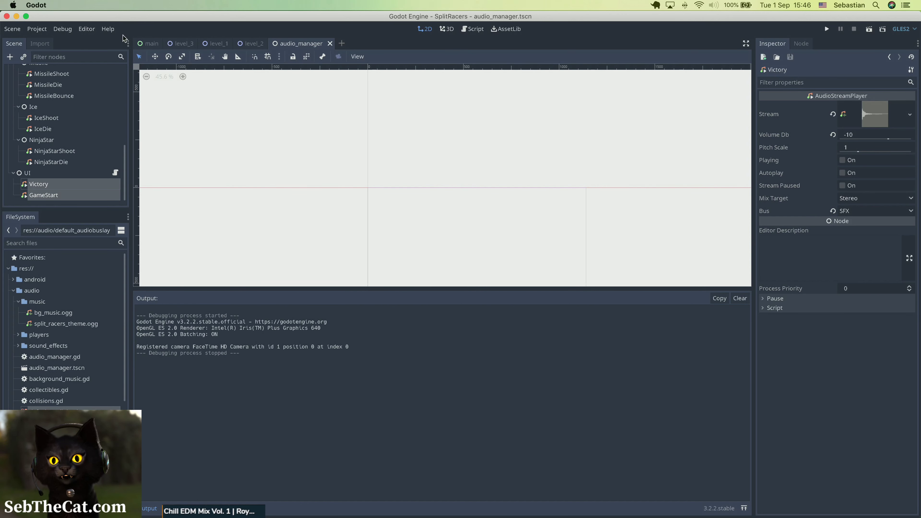
Set the audio Output Latency to 30 in the project settings and close the settings.
{"action": "left_click", "coordinate": [36, 29]}
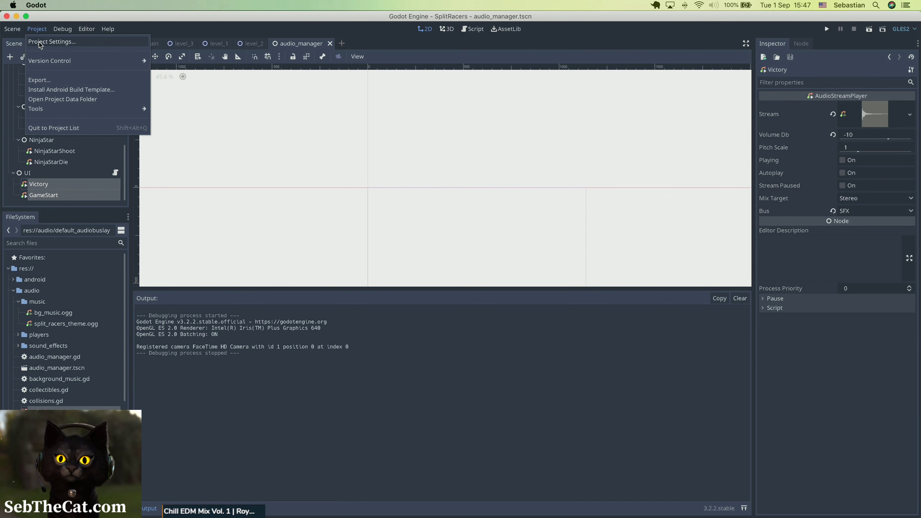
{"action": "left_click", "coordinate": [39, 43]}
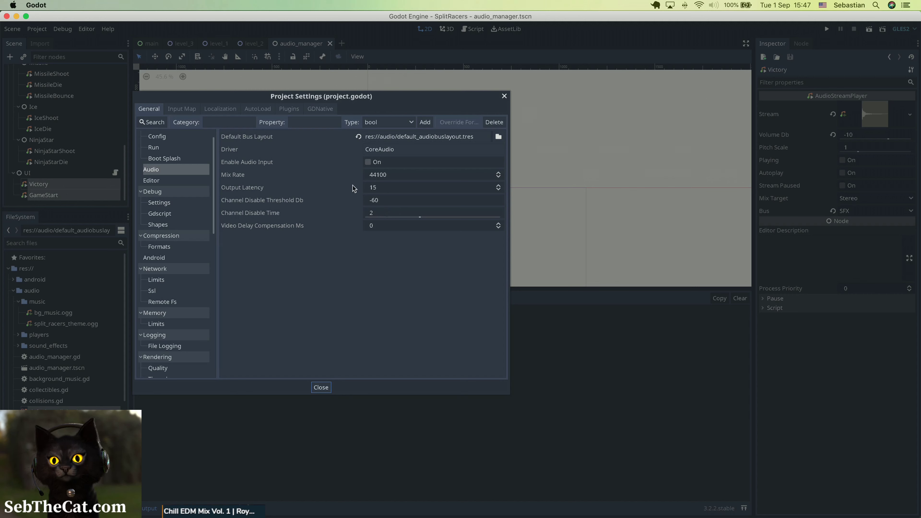
{"action": "mouse_move", "coordinate": [236, 192]}
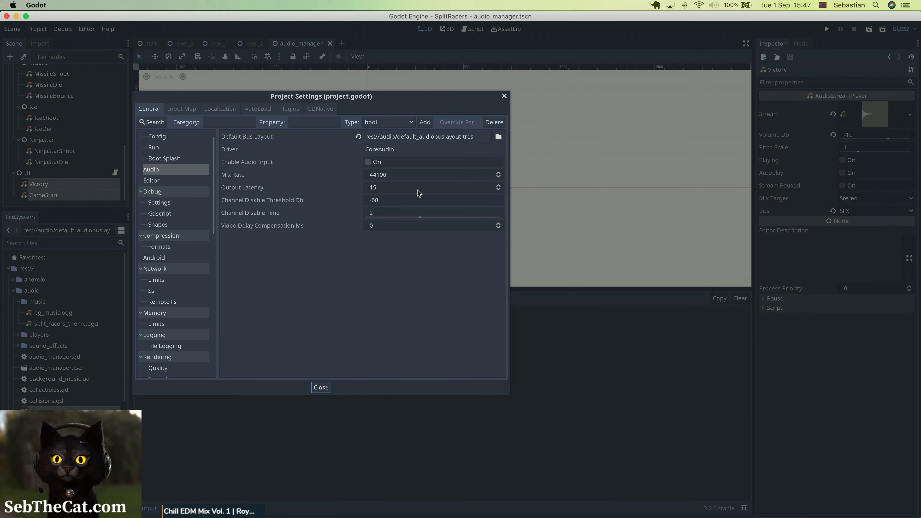
{"action": "left_click", "coordinate": [404, 188]}
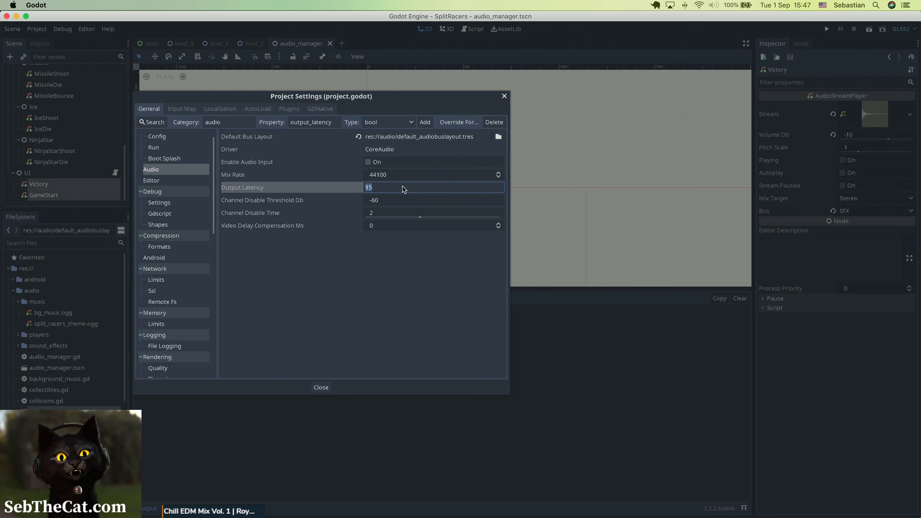
{"action": "type", "text": "30"}
{"action": "key", "text": "Return"}
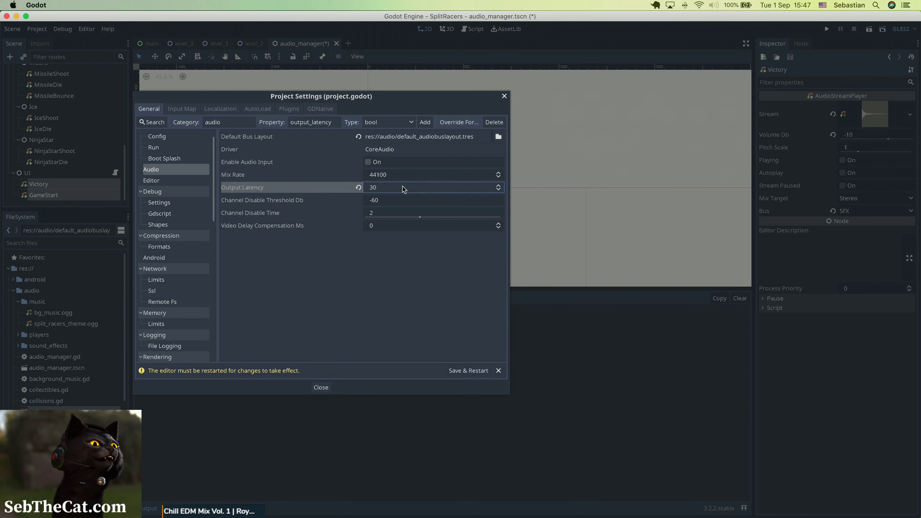
{"action": "left_click", "coordinate": [422, 176]}
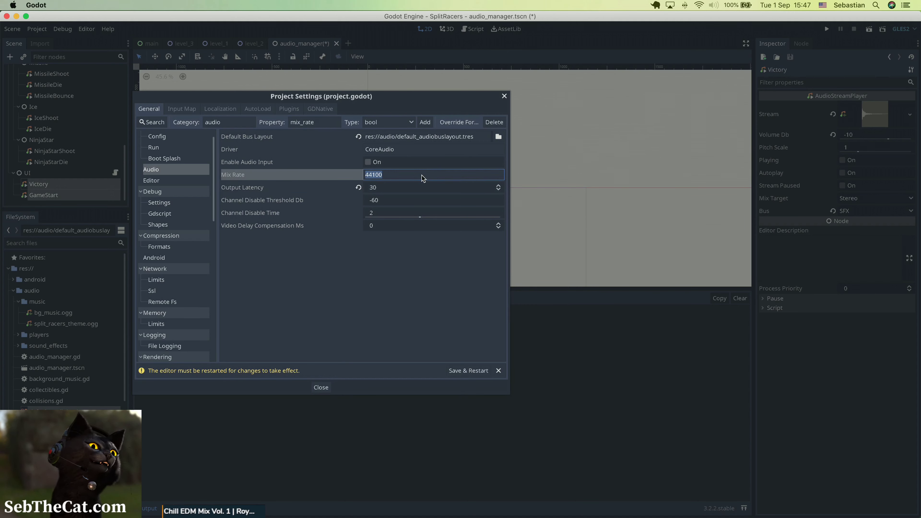
{"action": "left_click", "coordinate": [361, 247]}
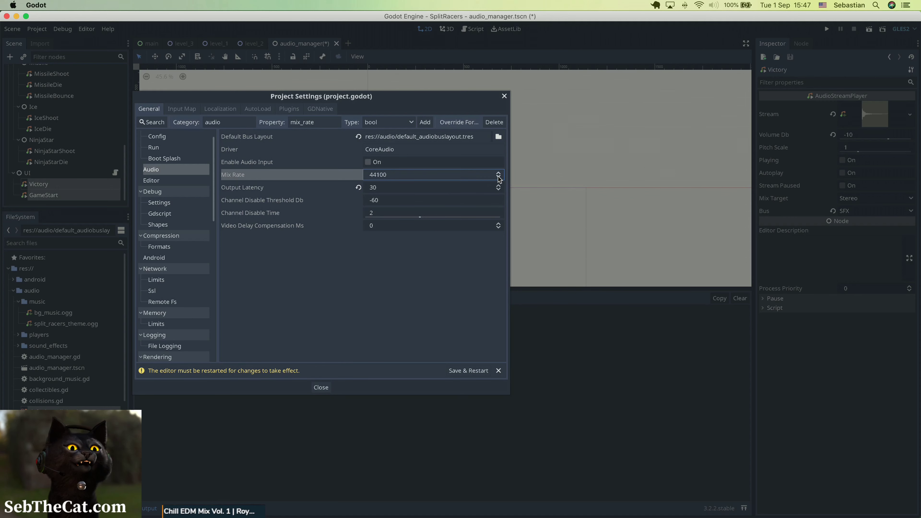
{"action": "left_click", "coordinate": [320, 387]}
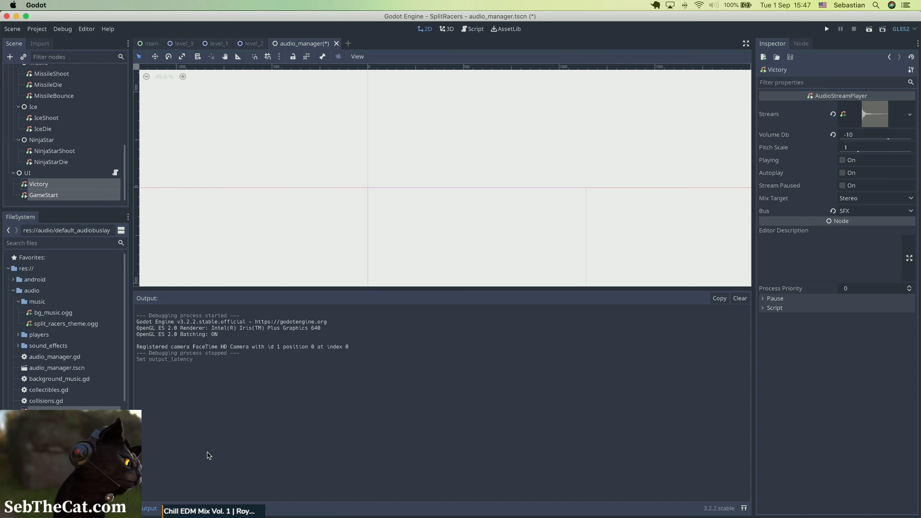
Delete the Compressor effect from the SFX bus in the audio bus layout.
{"action": "left_click", "coordinate": [207, 509]}
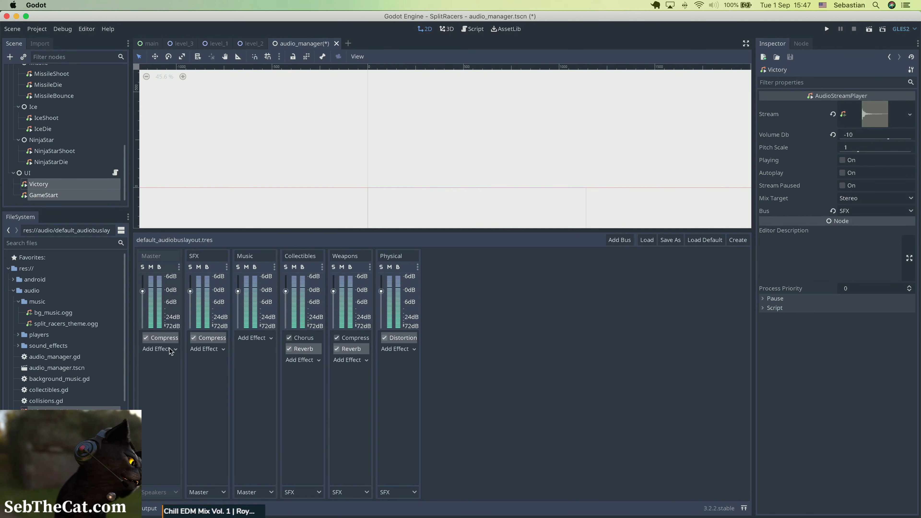
{"action": "left_click", "coordinate": [201, 338]}
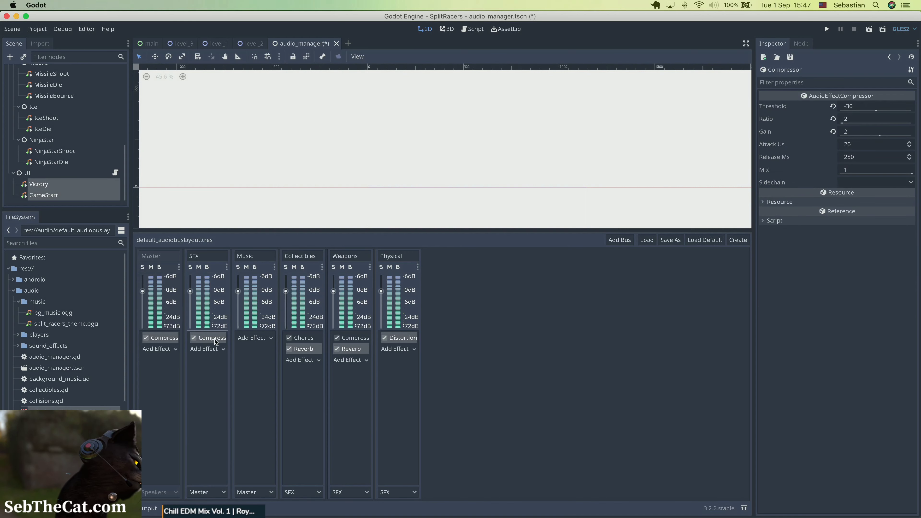
{"action": "right_click", "coordinate": [210, 339]}
{"action": "left_click", "coordinate": [212, 341]}
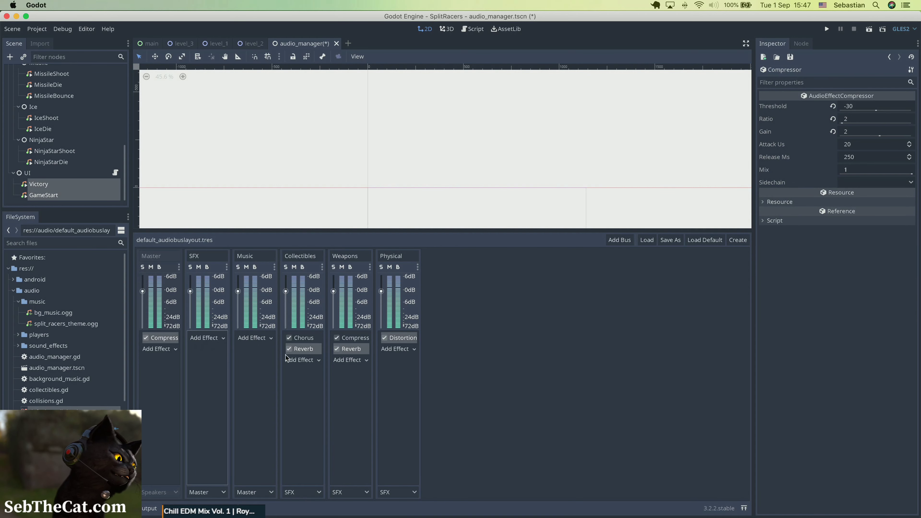
Set the Physical bus's Distortion effect to Pre Gain 0 and Drive 0.25.
{"action": "left_click", "coordinate": [305, 339]}
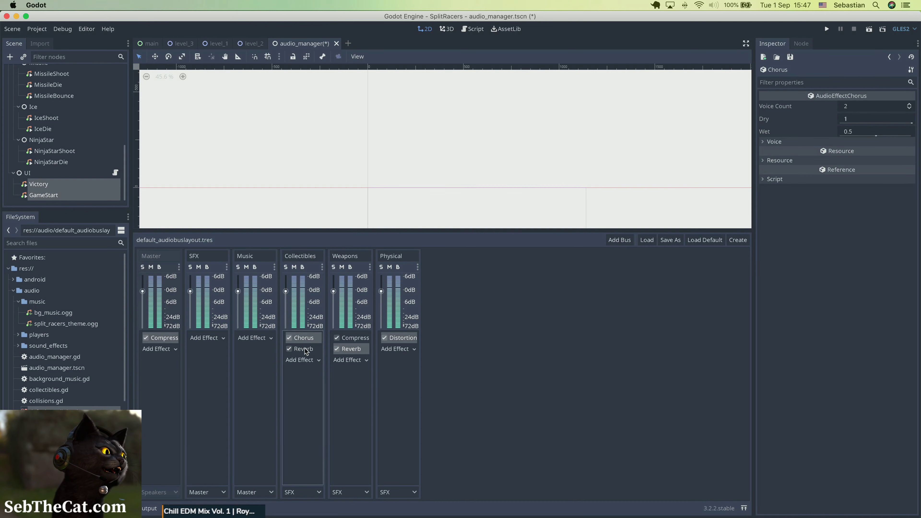
{"action": "left_click", "coordinate": [304, 349]}
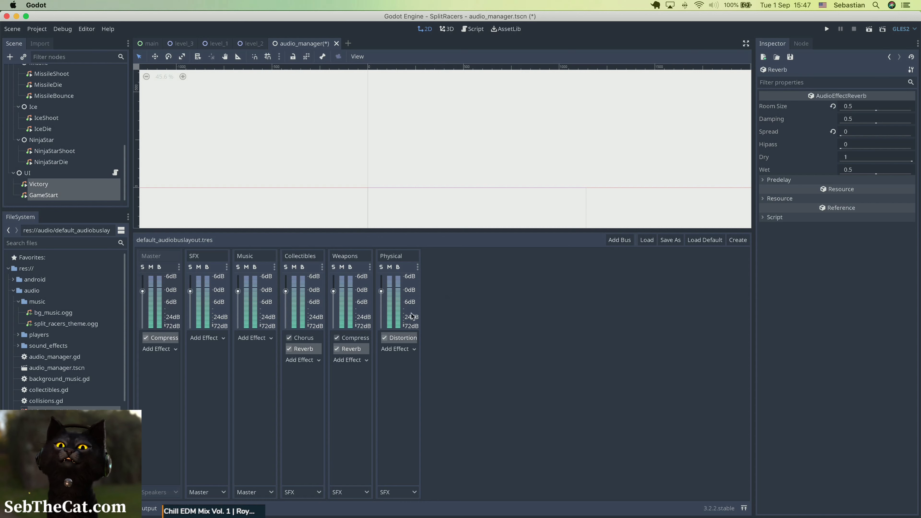
{"action": "left_click", "coordinate": [395, 339]}
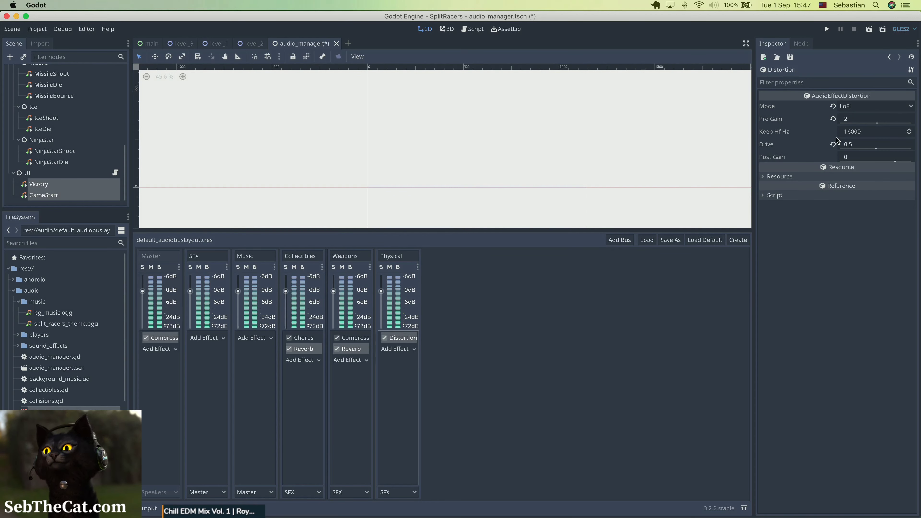
{"action": "left_click", "coordinate": [851, 121]}
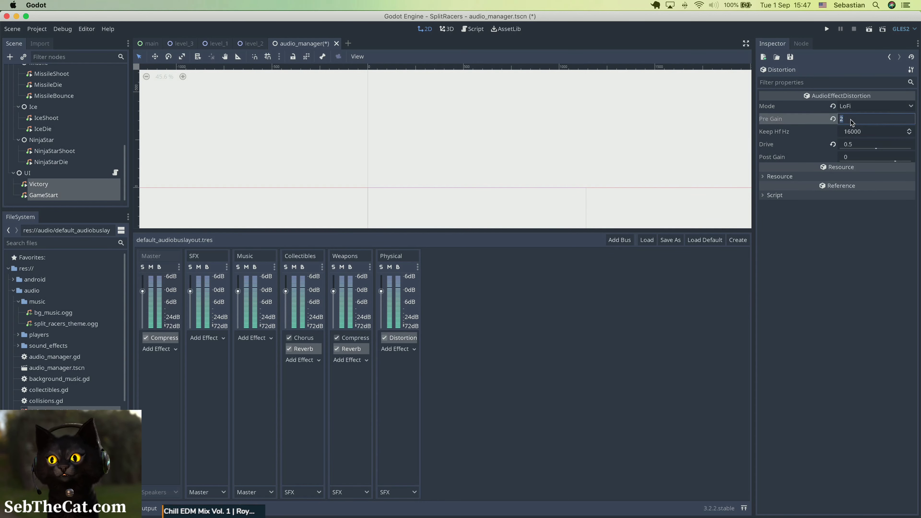
{"action": "type", "text": "0"}
{"action": "key", "text": "Return"}
{"action": "left_click", "coordinate": [858, 146]}
{"action": "left_click", "coordinate": [858, 144]}
{"action": "type", "text": "25"}
{"action": "key", "text": "Return"}
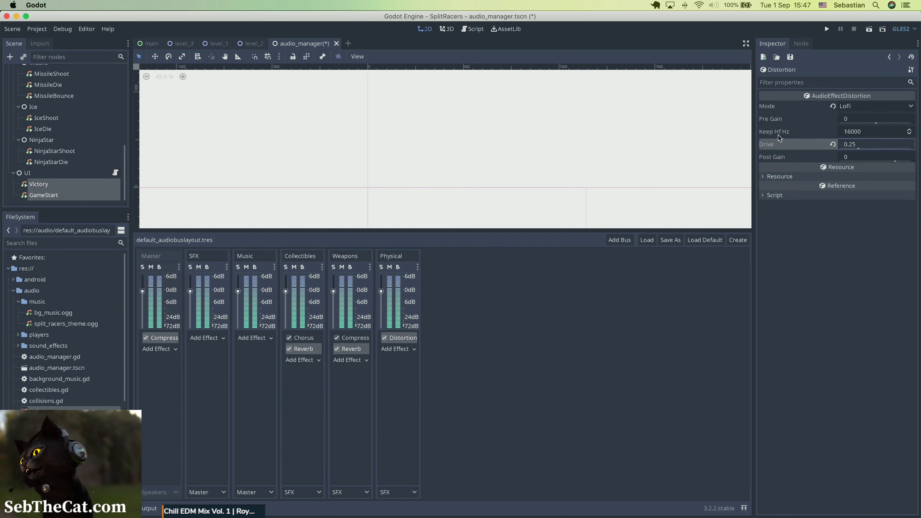
Set the Physical bus's Distortion Keep Hf Hz to 20000 and save the scene.
{"action": "mouse_move", "coordinate": [779, 134]}
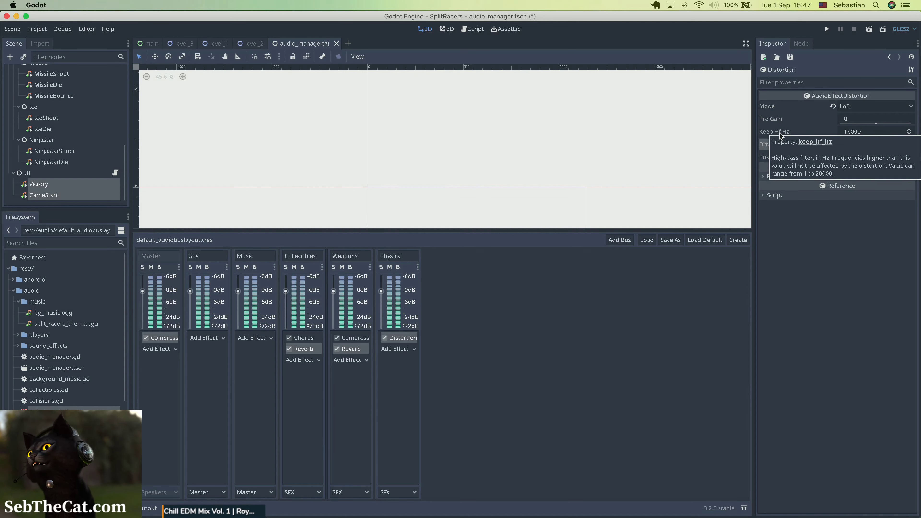
{"action": "left_click", "coordinate": [862, 131]}
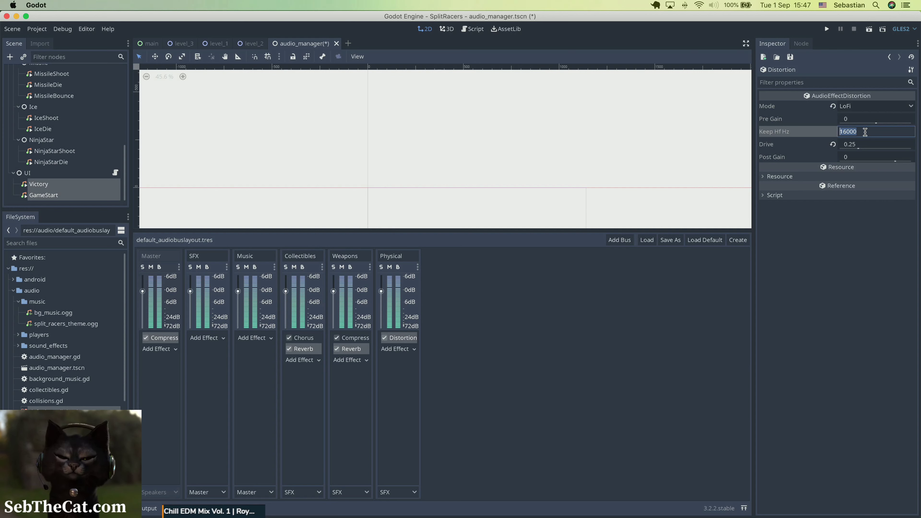
{"action": "type", "text": "20"}
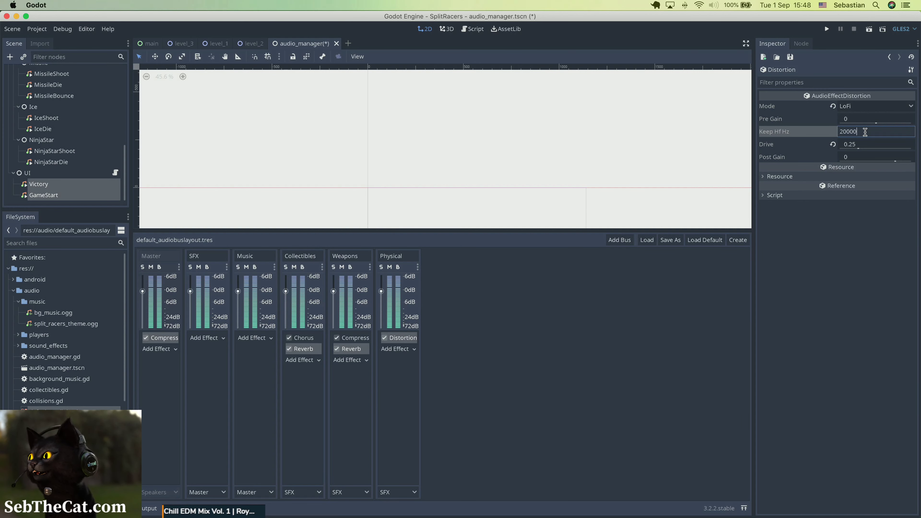
{"action": "key", "text": "Return"}
{"action": "key", "text": "super+s"}
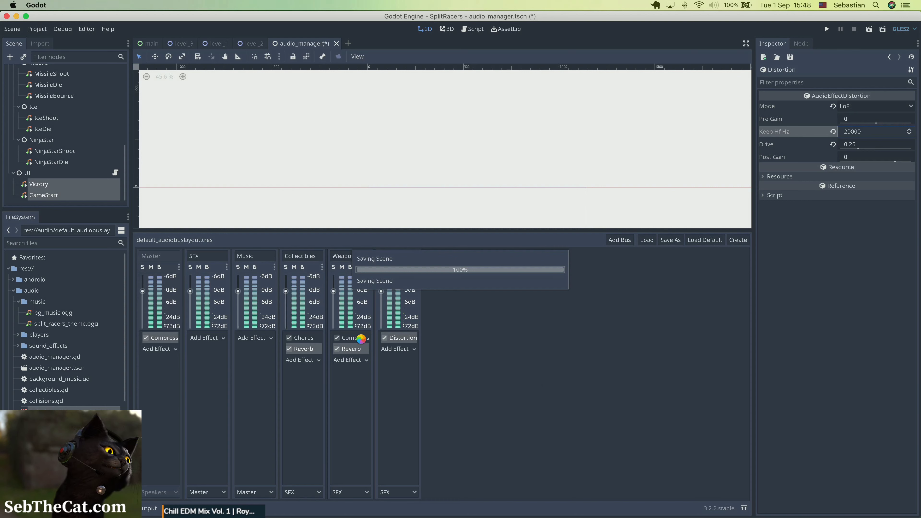
Set the Room Size of the Collectibles bus's Reverb effect to 0.2.
{"action": "left_click", "coordinate": [304, 349]}
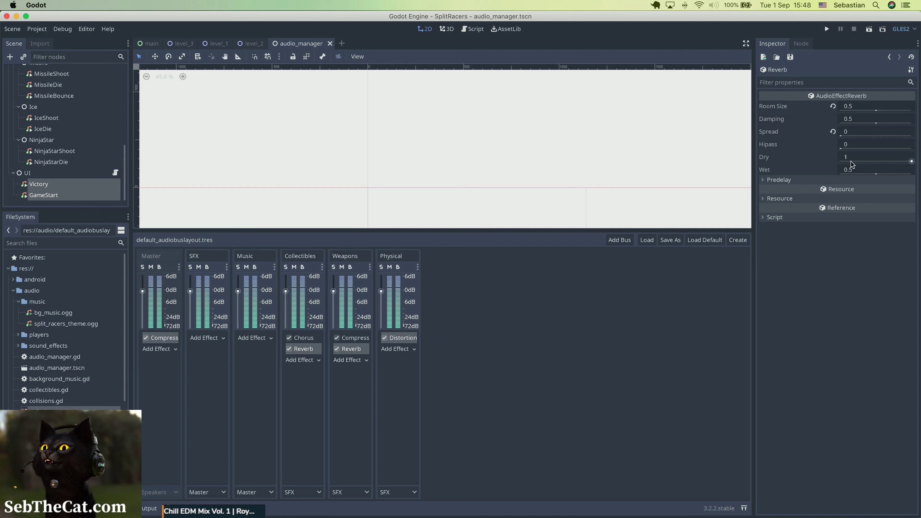
{"action": "left_click", "coordinate": [853, 106]}
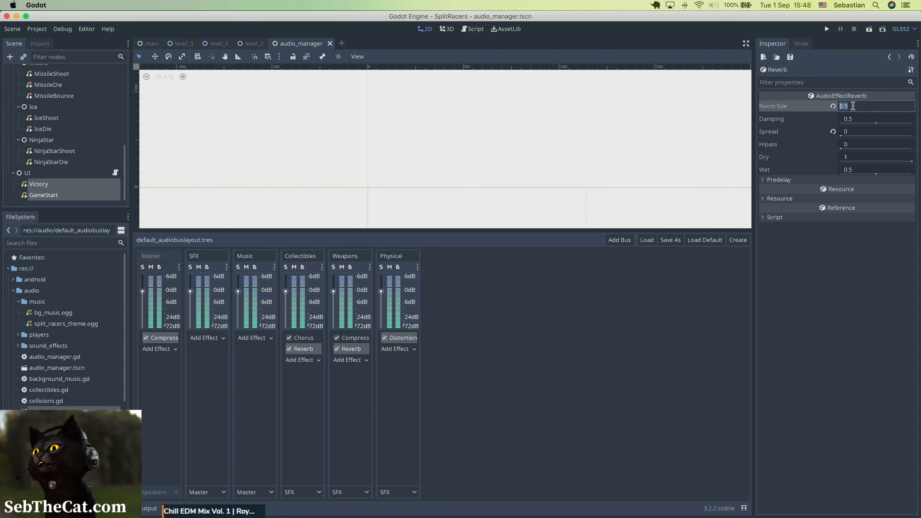
{"action": "left_click", "coordinate": [853, 106]}
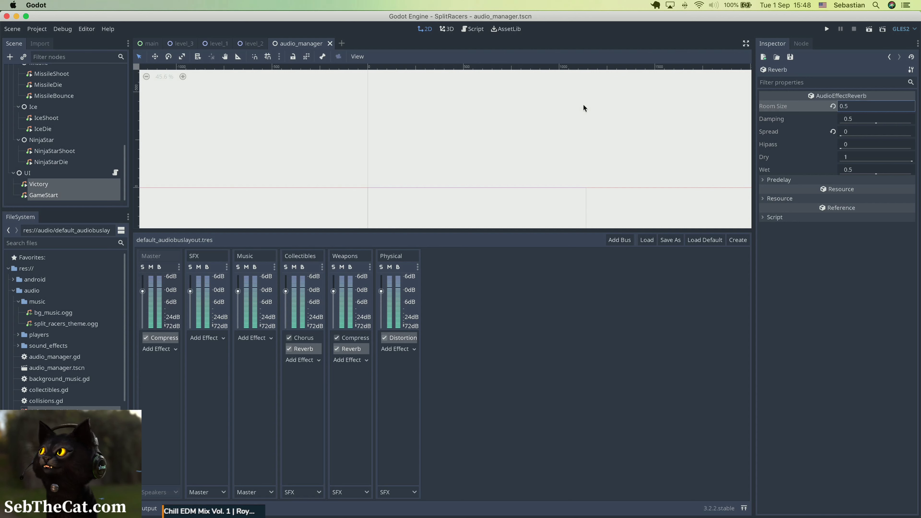
{"action": "type", "text": "2"}
{"action": "key", "text": "Return"}
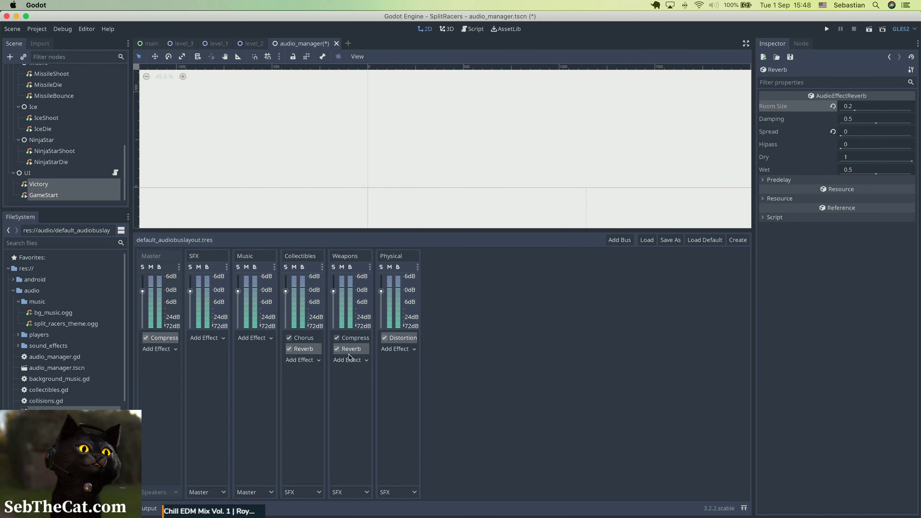
Set the Room Size of the Weapons bus's Reverb effect to 0.1 and save the scene.
{"action": "left_click", "coordinate": [361, 349]}
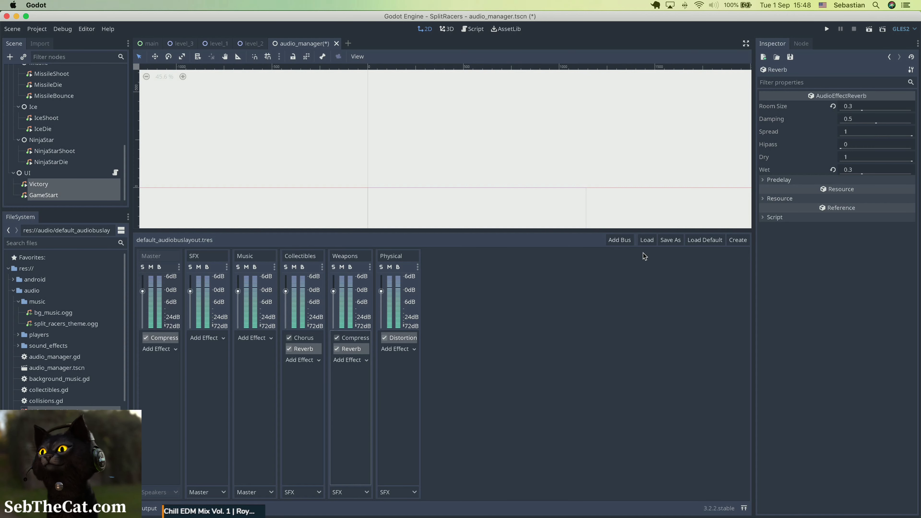
{"action": "left_click", "coordinate": [865, 106]}
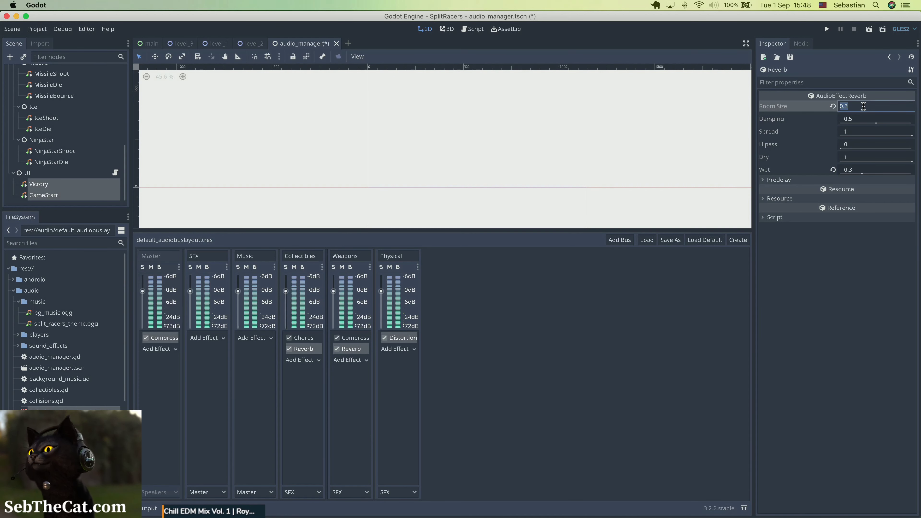
{"action": "type", "text": "1"}
{"action": "key", "text": "Return"}
{"action": "key", "text": "super+s"}
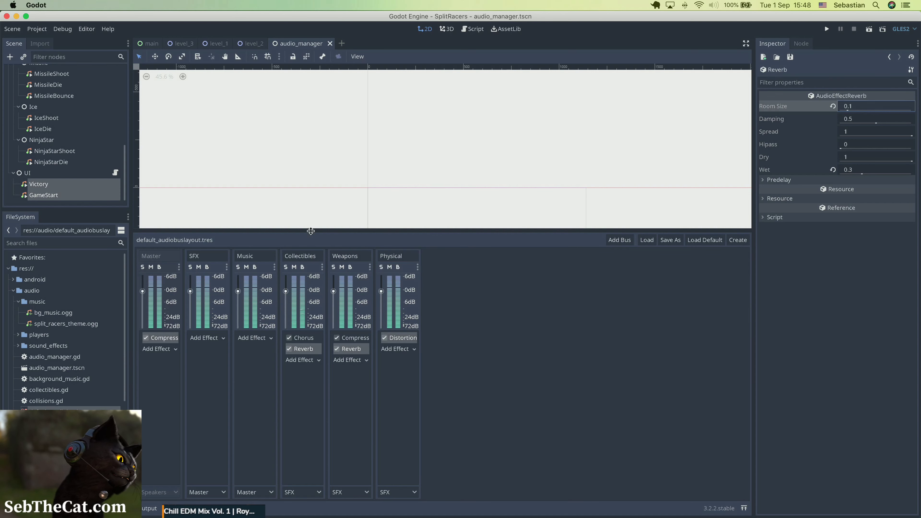
Run the project again to test the game's sound with the adjusted distortion and reverb effects.
{"action": "left_click", "coordinate": [827, 29]}
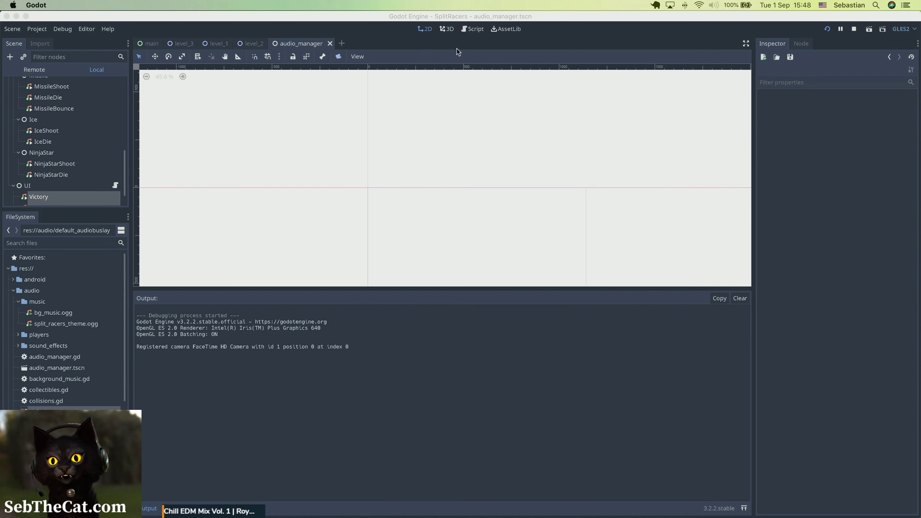
{"action": "left_click", "coordinate": [601, 19]}
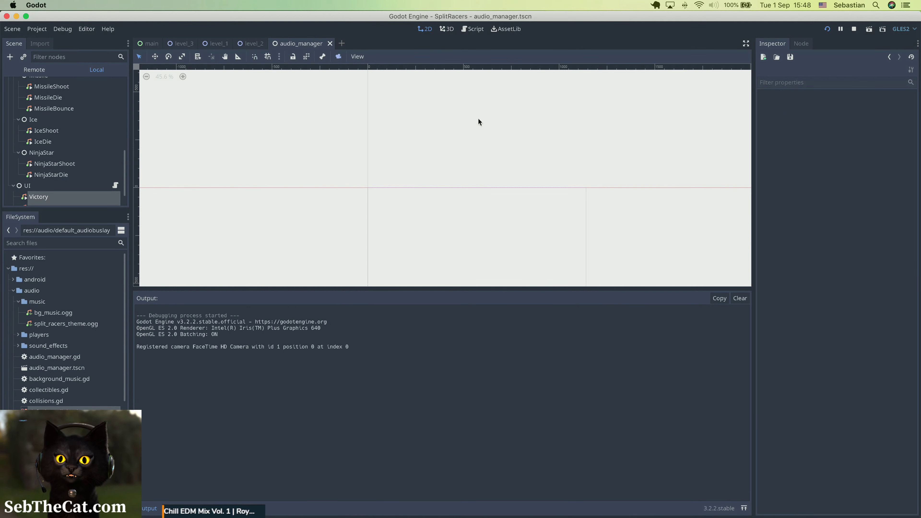